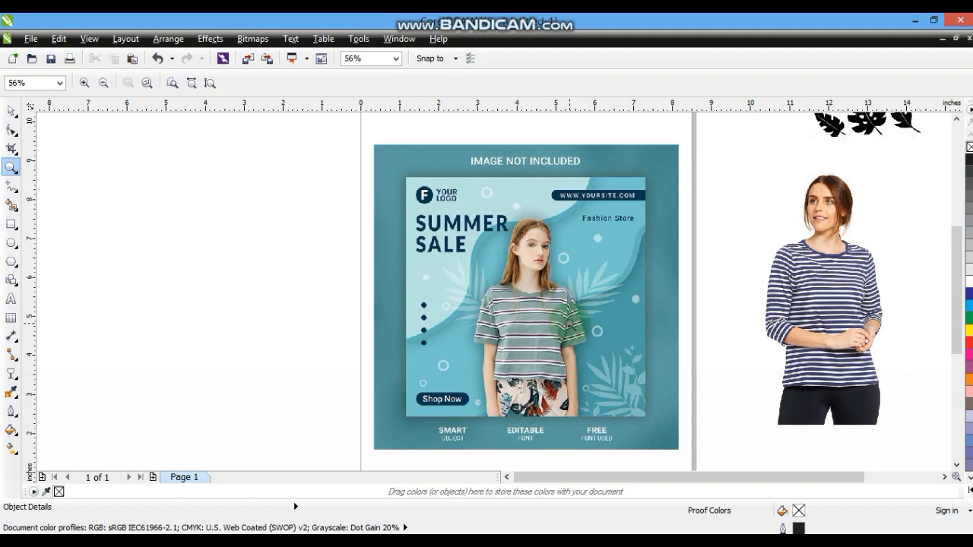
Draw a square about 7.8 inches wide on the empty area beside the page with the reference design.
{"action": "left_click", "coordinate": [506, 477]}
{"action": "left_click", "coordinate": [11, 244]}
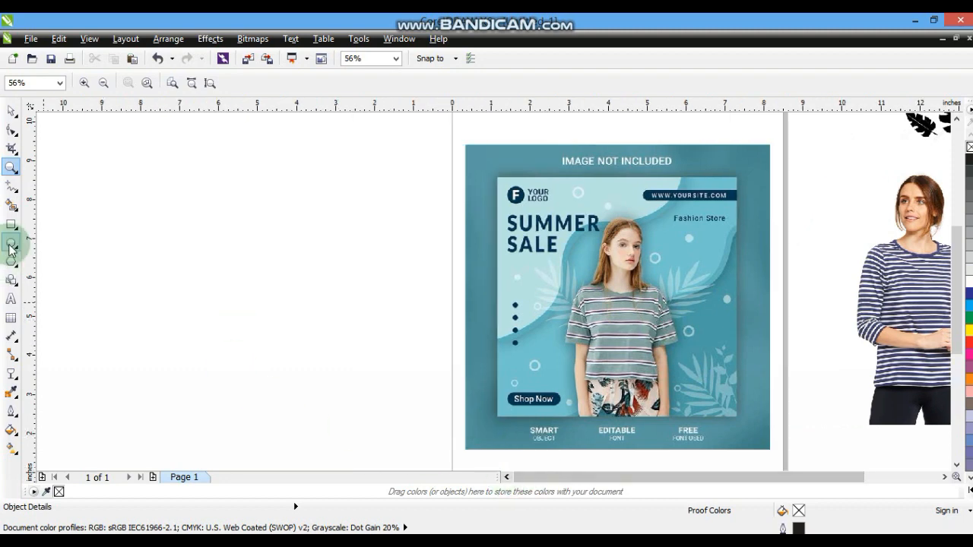
{"action": "left_click", "coordinate": [10, 228]}
{"action": "left_click_drag", "start_coordinate": [70, 152], "coordinate": [224, 456]}
{"action": "left_click", "coordinate": [11, 111]}
{"action": "left_click_drag", "start_coordinate": [207, 309], "coordinate": [270, 306]}
{"action": "key", "text": "F3"}
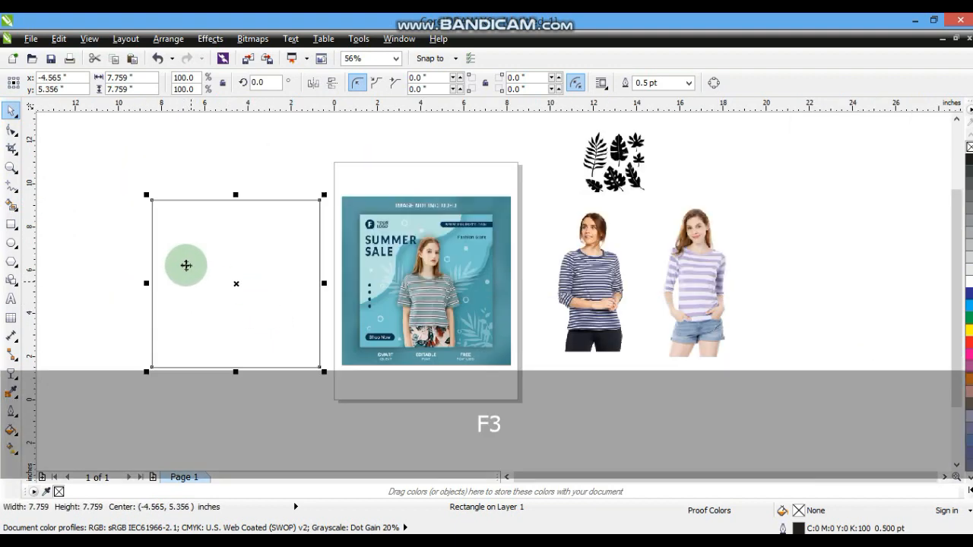
Place the photo of the woman in the purple striped shirt beside the empty square, on the side away from the page.
{"action": "left_click", "coordinate": [714, 267]}
{"action": "left_click_drag", "start_coordinate": [153, 285], "coordinate": [250, 282]}
{"action": "left_click_drag", "start_coordinate": [122, 200], "coordinate": [354, 402]}
{"action": "key", "text": "shift+F2"}
{"action": "key", "text": "Escape"}
{"action": "left_click_drag", "start_coordinate": [220, 165], "coordinate": [571, 456]}
{"action": "left_click", "coordinate": [511, 205]}
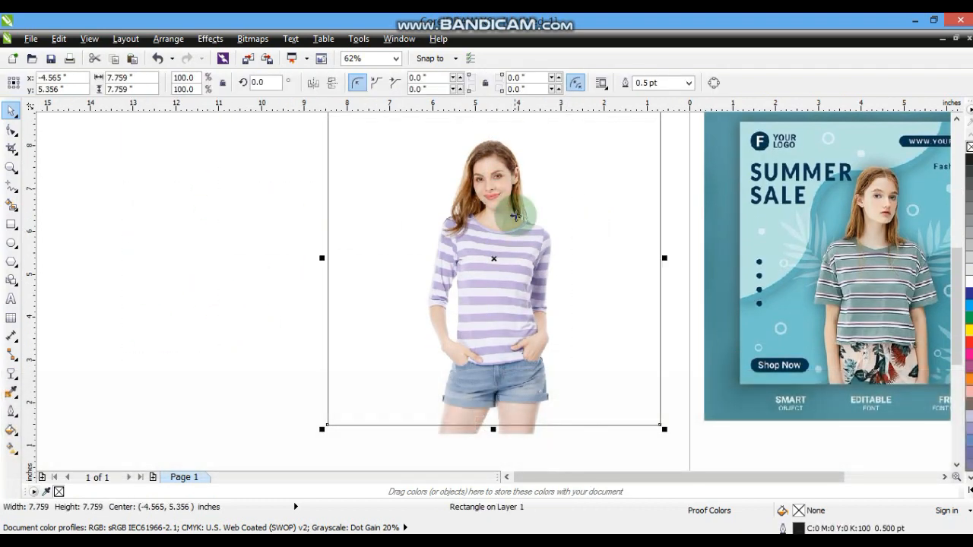
{"action": "key", "text": "Escape"}
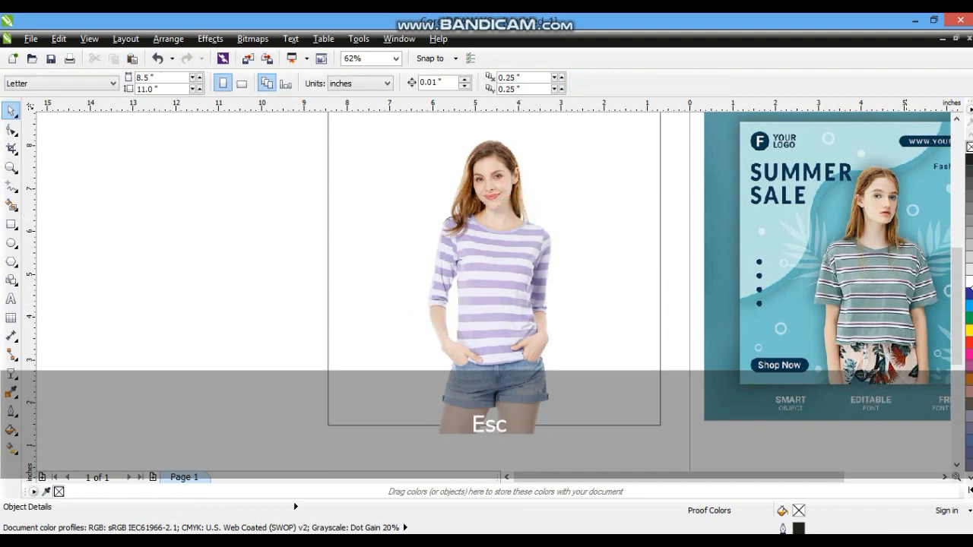
{"action": "left_click", "coordinate": [956, 118]}
{"action": "left_click_drag", "start_coordinate": [468, 272], "coordinate": [179, 264]}
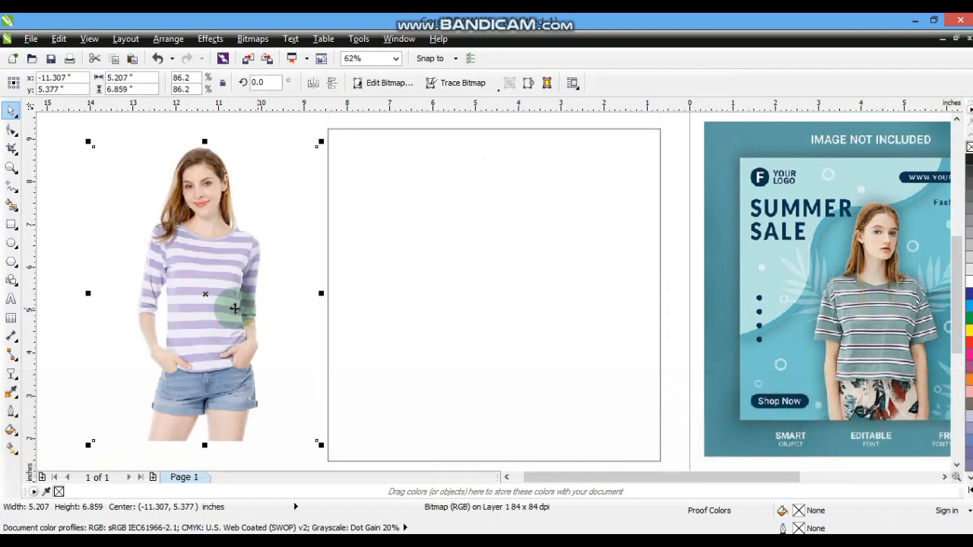
Sample the lavender stripe of the woman's shirt (#BFAFDC) and fill the square with it.
{"action": "left_click", "coordinate": [56, 261]}
{"action": "left_click", "coordinate": [12, 390]}
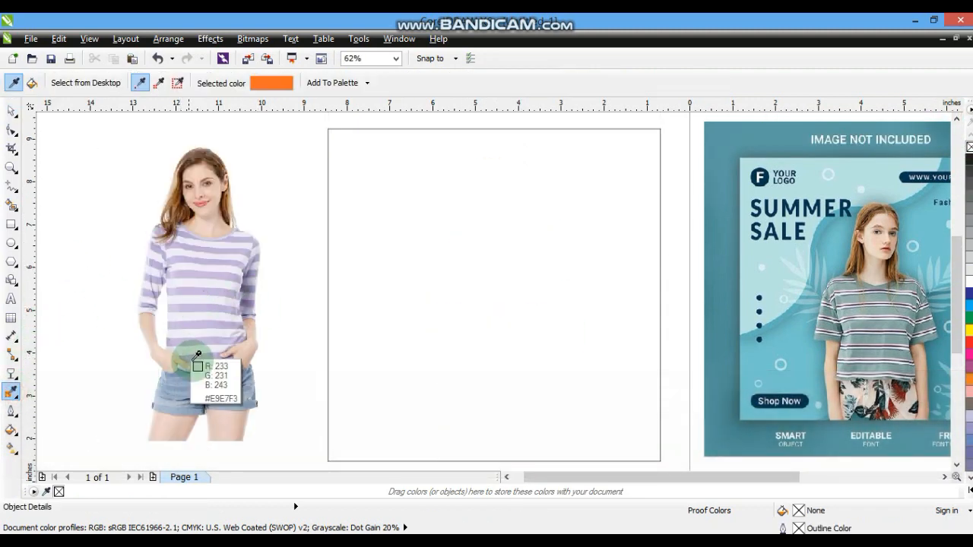
{"action": "left_click", "coordinate": [193, 357]}
{"action": "left_click", "coordinate": [407, 287]}
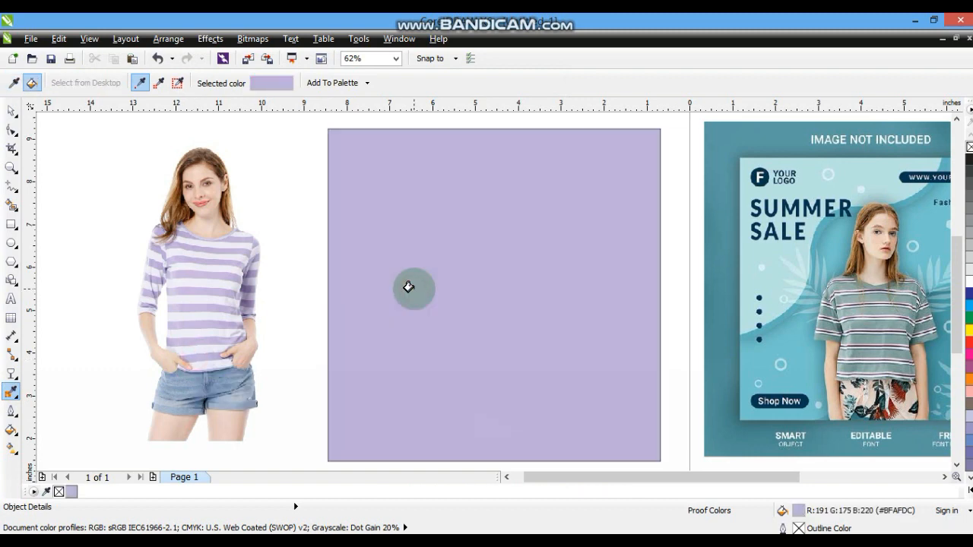
{"action": "left_click", "coordinate": [69, 493]}
Sample the pale stripe of the woman's shirt (#F0EEFB) and apply it to the square, adding it to the document palette.
{"action": "left_click", "coordinate": [11, 391]}
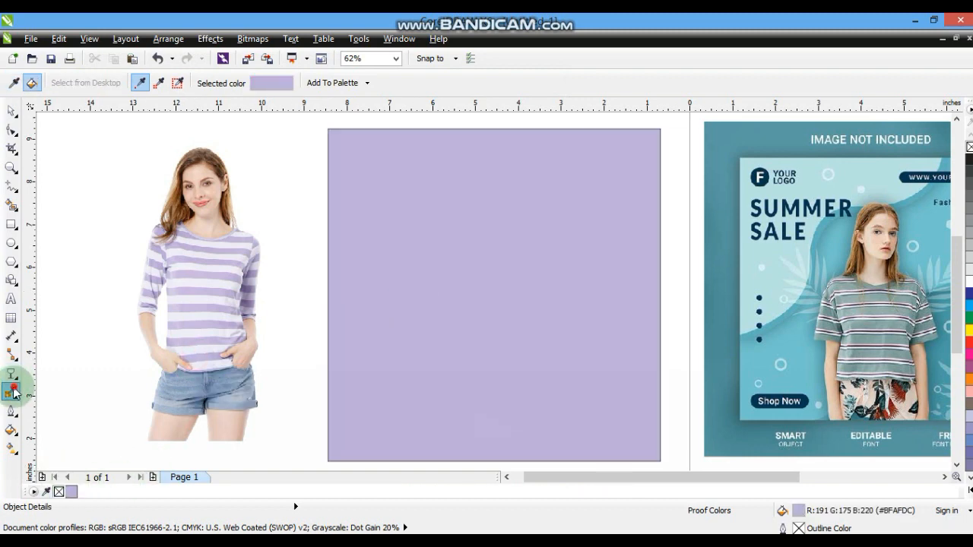
{"action": "left_click", "coordinate": [225, 358]}
{"action": "left_click", "coordinate": [386, 319]}
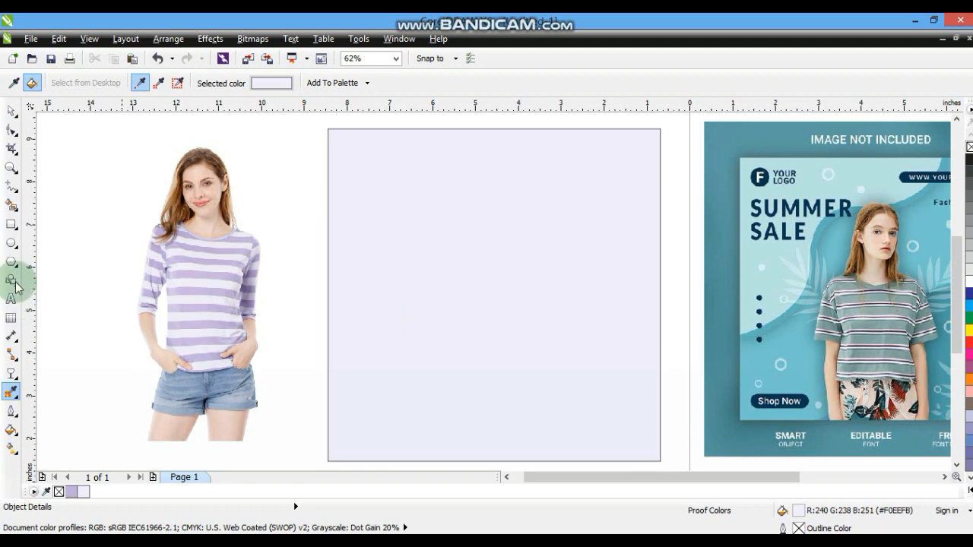
{"action": "left_click", "coordinate": [11, 391]}
Nudge the woman's photo slightly away from the square and refill the square with lavender #BFAFDC.
{"action": "left_click", "coordinate": [11, 111]}
{"action": "left_click_drag", "start_coordinate": [199, 244], "coordinate": [194, 244]}
{"action": "left_click", "coordinate": [391, 235]}
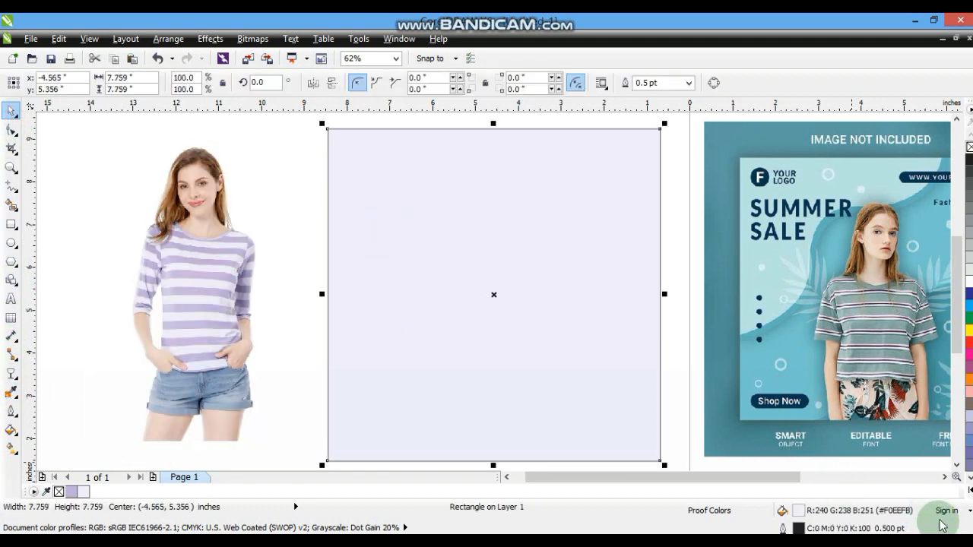
{"action": "left_click", "coordinate": [944, 477]}
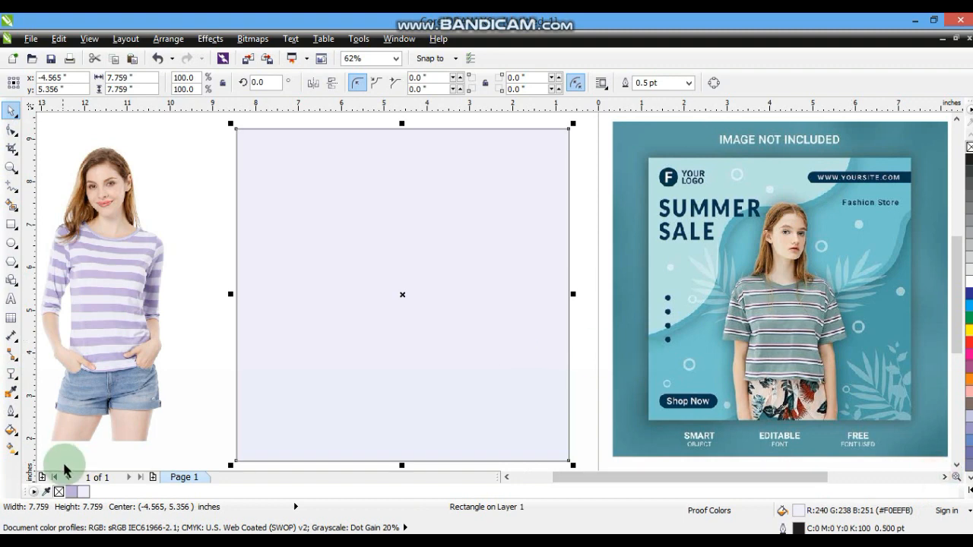
{"action": "left_click", "coordinate": [302, 425]}
{"action": "left_click", "coordinate": [71, 491]}
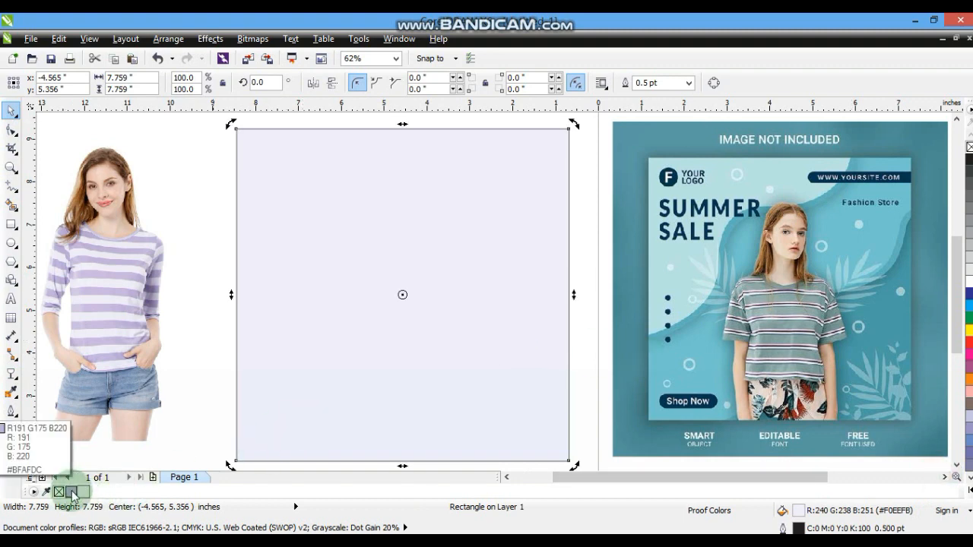
{"action": "left_click", "coordinate": [210, 351]}
{"action": "left_click", "coordinate": [380, 335]}
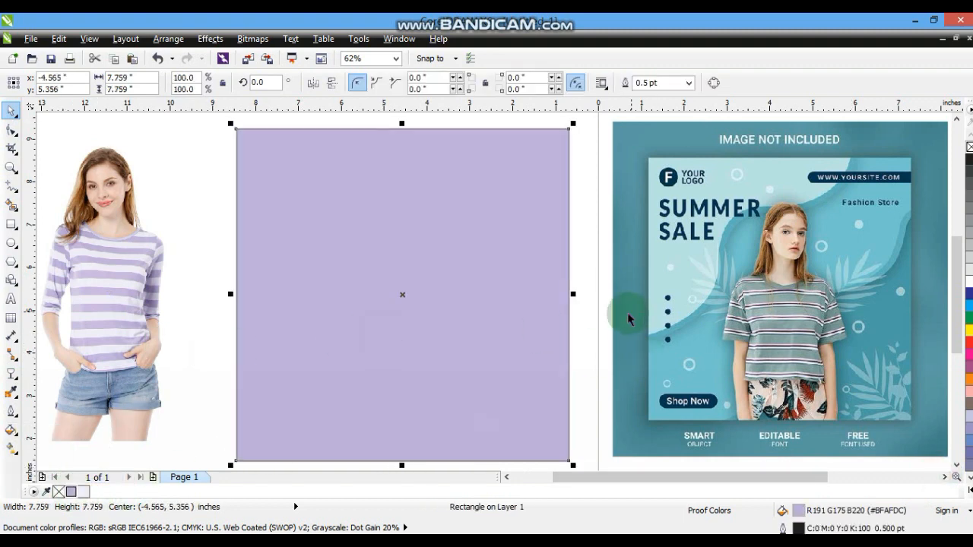
{"action": "left_click", "coordinate": [605, 319]}
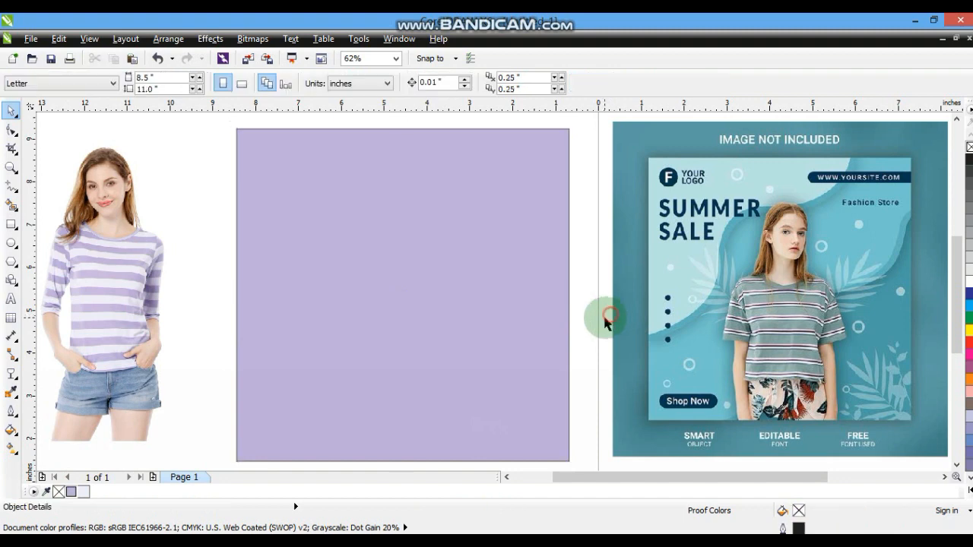
Draw a closed five-node straight-line shape about 5.6 by 5.9 inches over the square's upper-left corner, with a diagonal inner edge.
{"action": "left_click", "coordinate": [11, 190]}
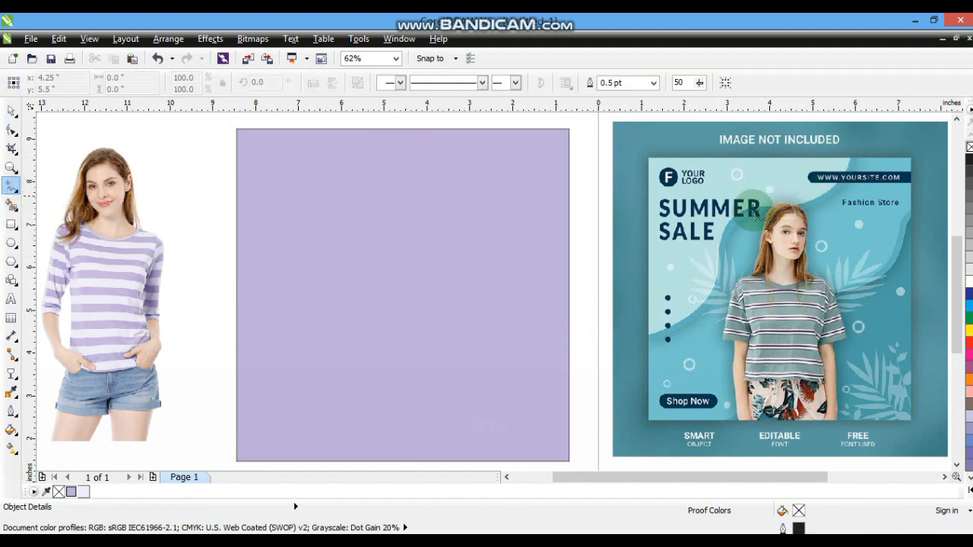
{"action": "left_click", "coordinate": [467, 123]}
{"action": "double_click", "coordinate": [381, 210]}
{"action": "double_click", "coordinate": [323, 279]}
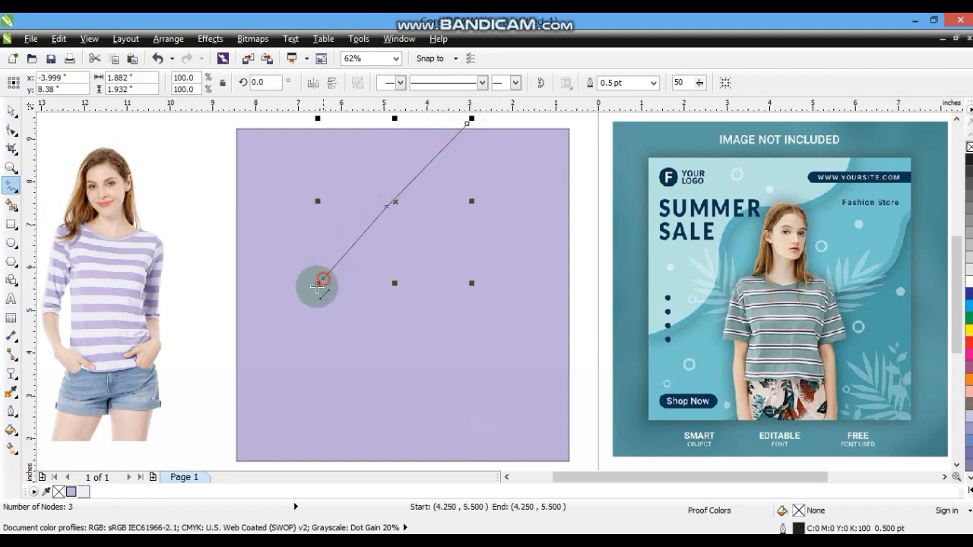
{"action": "double_click", "coordinate": [227, 373]}
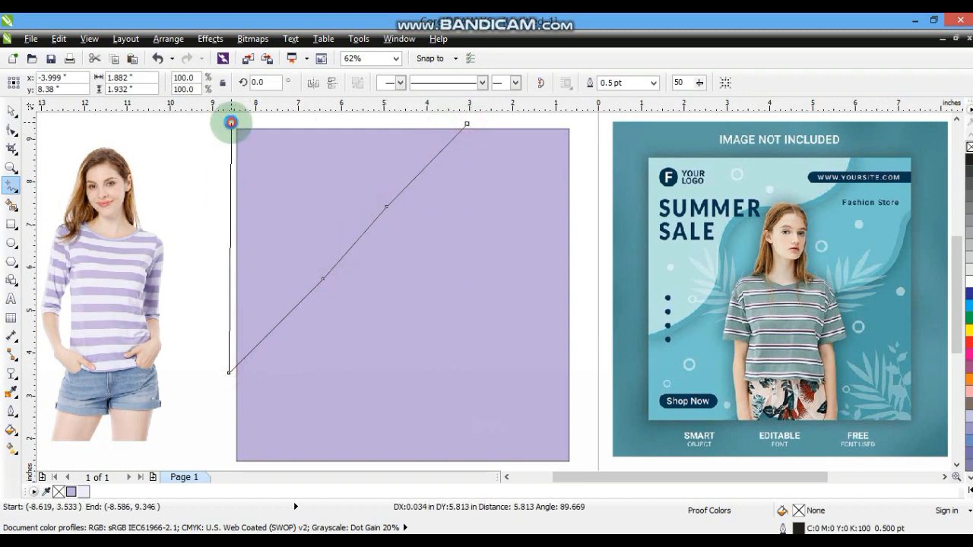
{"action": "double_click", "coordinate": [230, 123]}
{"action": "left_click", "coordinate": [466, 123]}
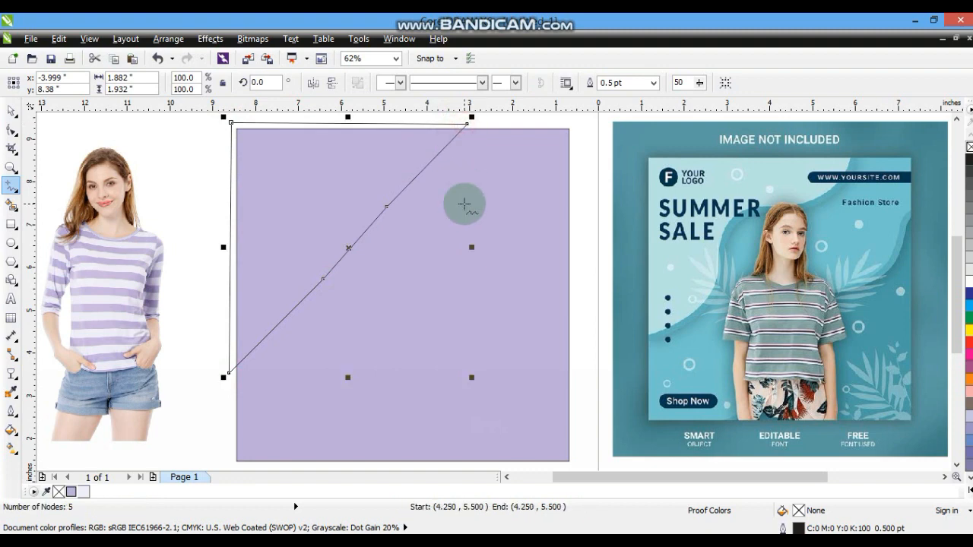
Convert all segments of the corner shape to curves and bend its diagonal edge into a smooth wavy line.
{"action": "left_click", "coordinate": [10, 133]}
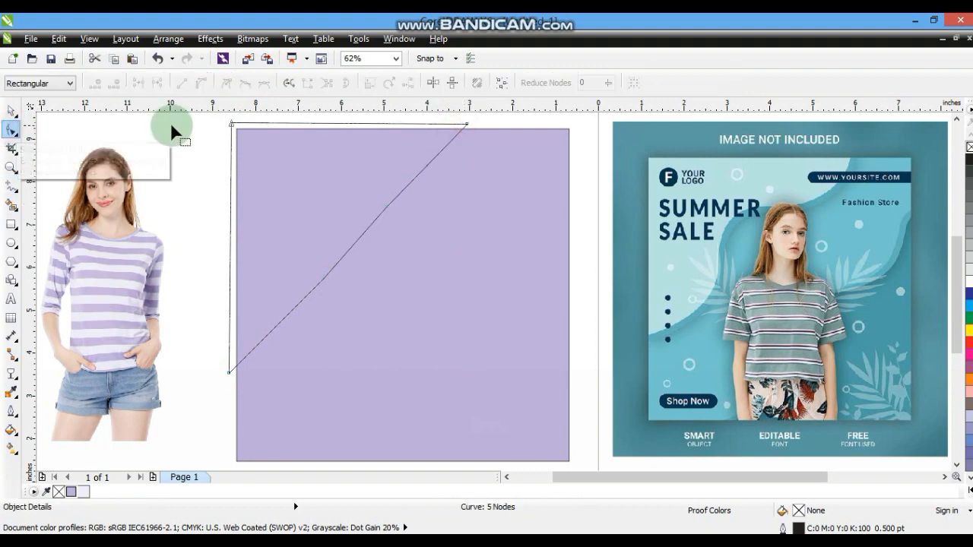
{"action": "left_click_drag", "start_coordinate": [207, 117], "coordinate": [514, 376]}
{"action": "left_click", "coordinate": [202, 84]}
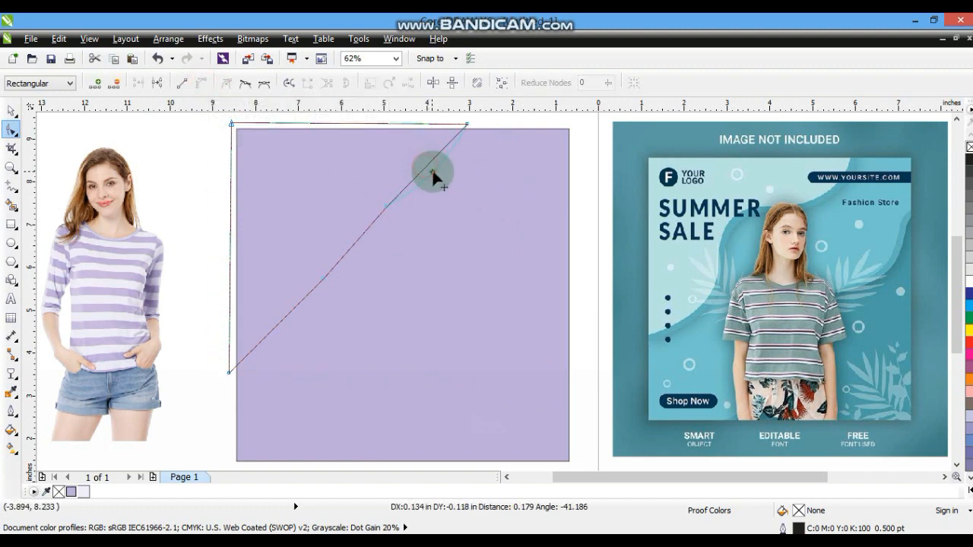
{"action": "left_click_drag", "start_coordinate": [447, 183], "coordinate": [450, 190]}
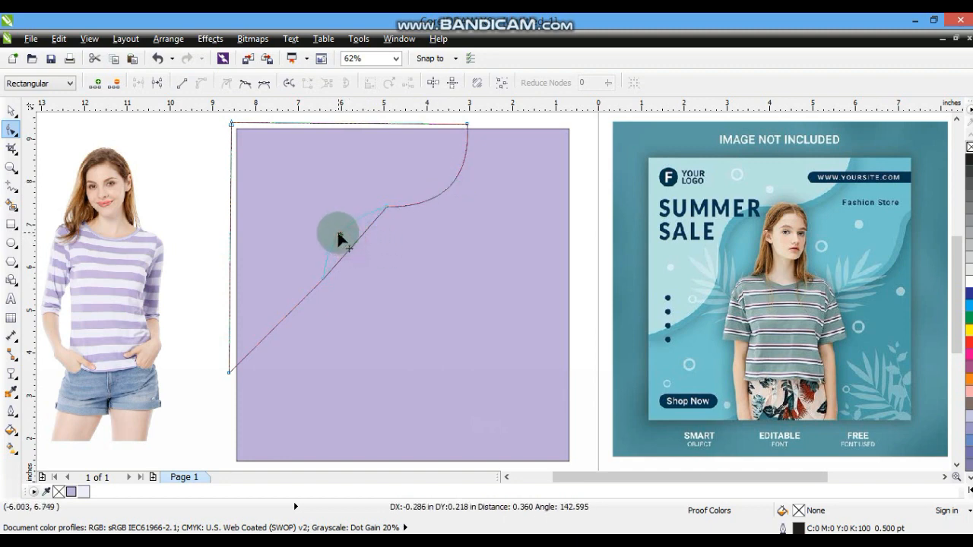
{"action": "left_click_drag", "start_coordinate": [334, 227], "coordinate": [334, 225]}
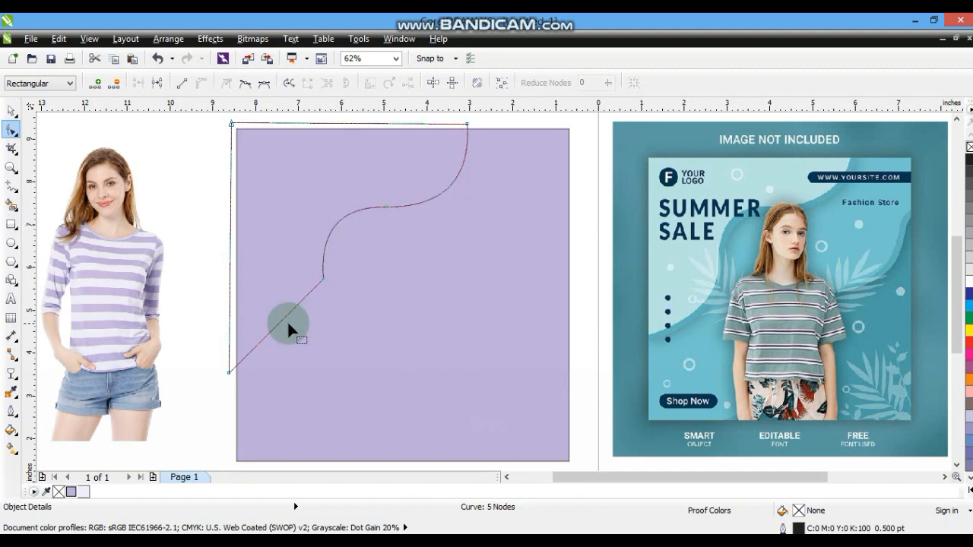
{"action": "left_click_drag", "start_coordinate": [282, 323], "coordinate": [306, 337]}
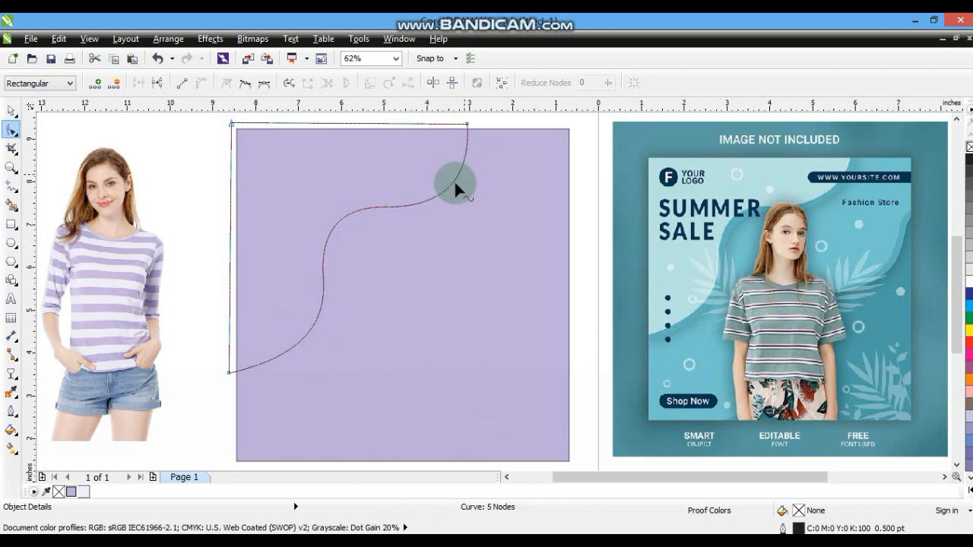
{"action": "left_click_drag", "start_coordinate": [446, 184], "coordinate": [447, 186]}
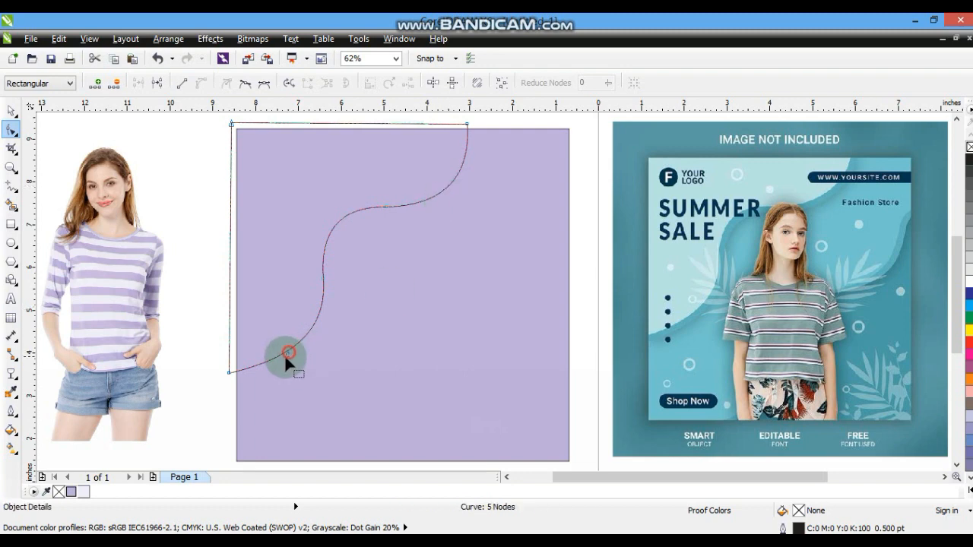
{"action": "left_click_drag", "start_coordinate": [292, 348], "coordinate": [286, 355]}
{"action": "mouse_move", "coordinate": [292, 356]}
{"action": "left_mouse_down"}
{"action": "mouse_move", "coordinate": [284, 352]}
{"action": "mouse_move", "coordinate": [292, 356]}
{"action": "left_mouse_up"}
Duplicate the wavy corner shape and offset the copy slightly up and to the left.
{"action": "left_click", "coordinate": [12, 110]}
{"action": "key", "text": "KP_Add"}
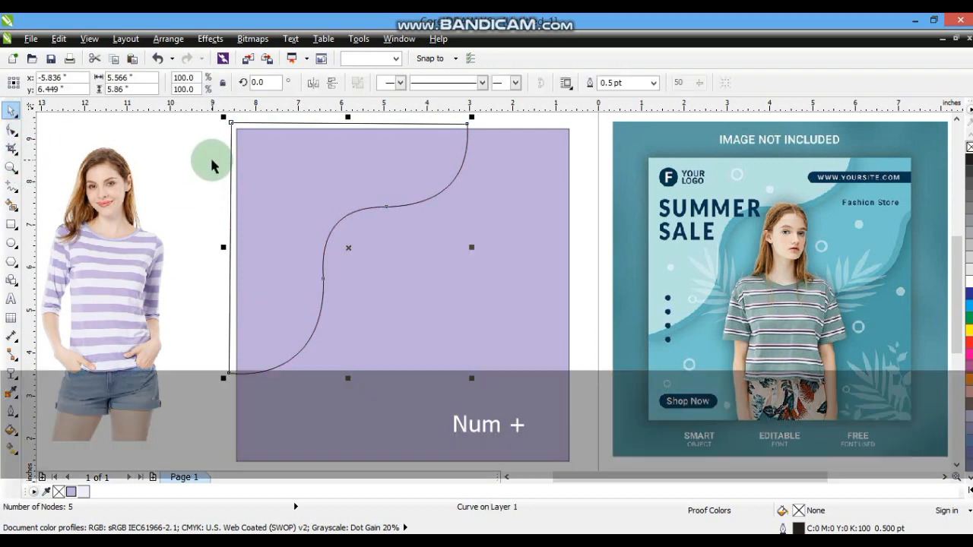
{"action": "key", "text": "Up"}
{"action": "left_click_drag", "start_coordinate": [346, 247], "coordinate": [342, 245]}
Raise the copy's lower-left node slightly and fill the copy with the pale lavender #F0EEFB.
{"action": "left_click", "coordinate": [12, 131]}
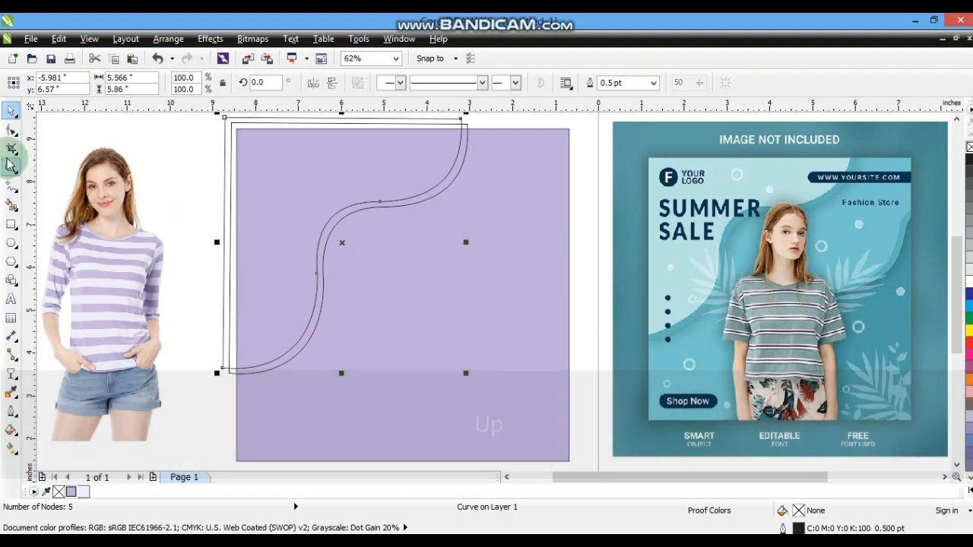
{"action": "left_click_drag", "start_coordinate": [461, 118], "coordinate": [464, 136]}
{"action": "key", "text": "ctrl+z"}
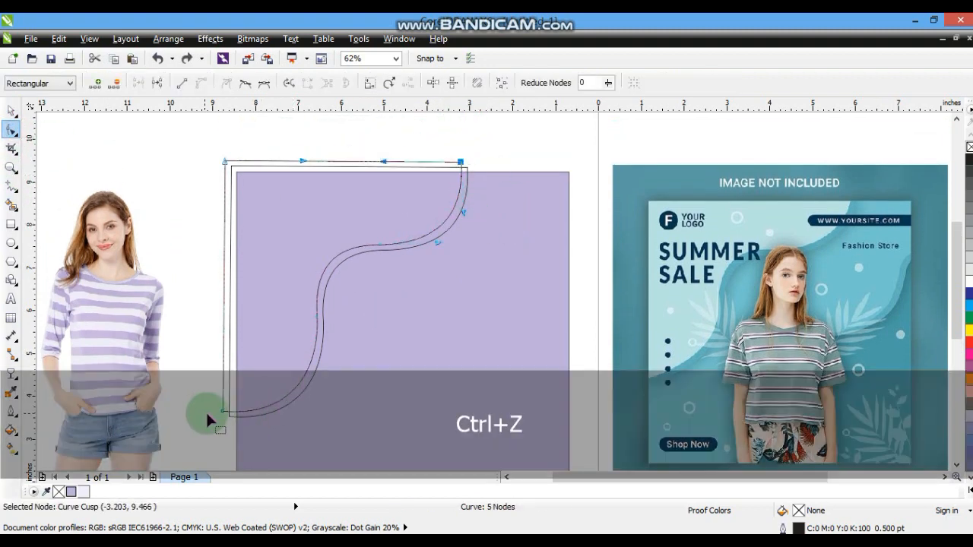
{"action": "left_click_drag", "start_coordinate": [223, 411], "coordinate": [223, 408]}
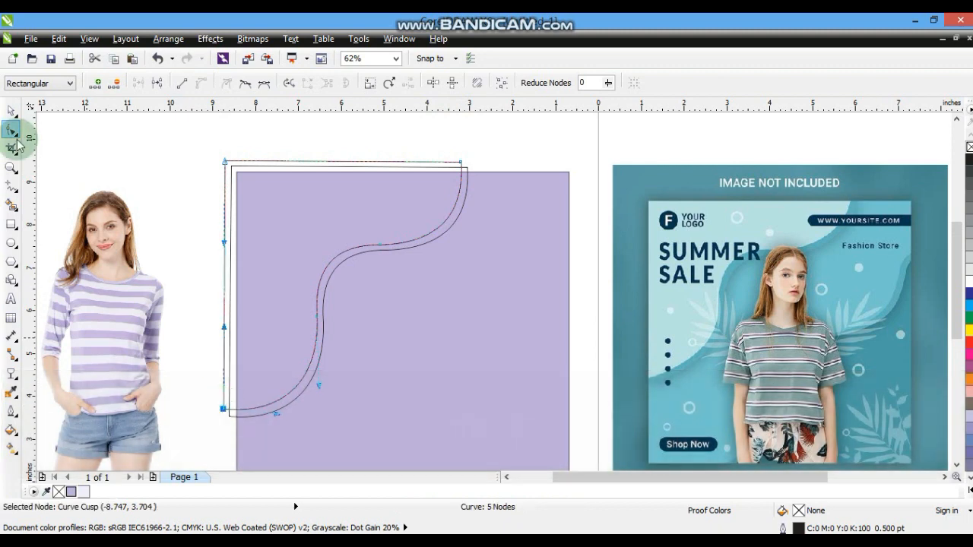
{"action": "left_click", "coordinate": [11, 110]}
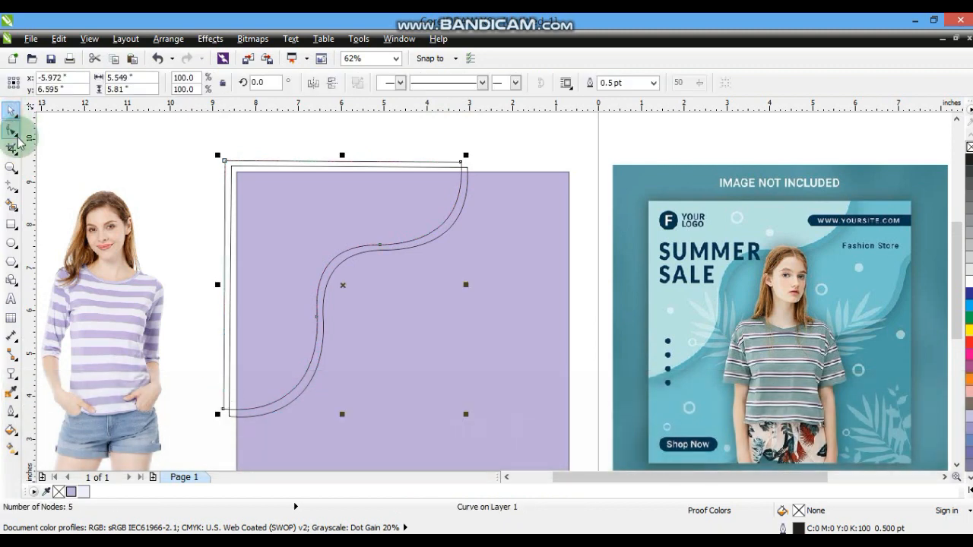
{"action": "left_click", "coordinate": [82, 492]}
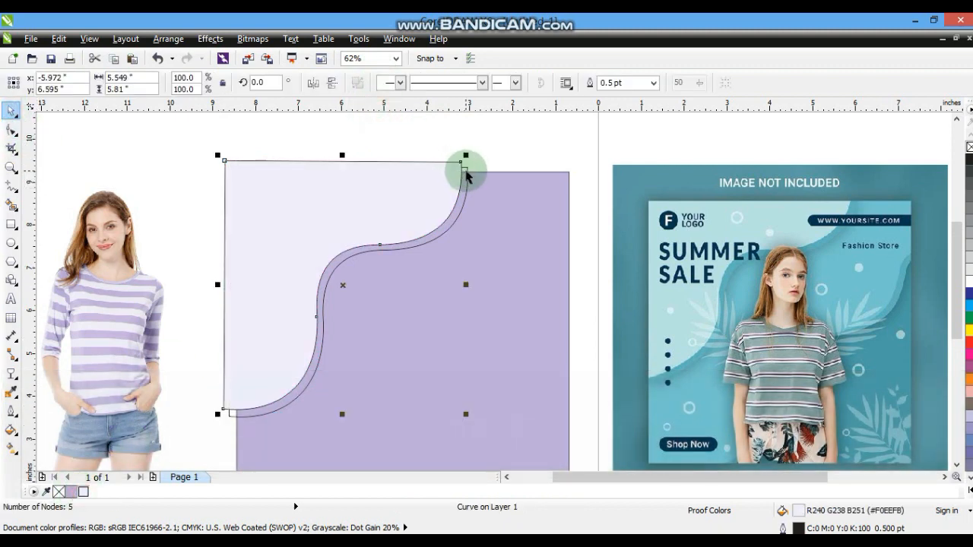
Give the original wavy shape behind the copy a uniform fill of darker purple, #A58CD4.
{"action": "left_click", "coordinate": [446, 204]}
{"action": "left_click", "coordinate": [467, 168]}
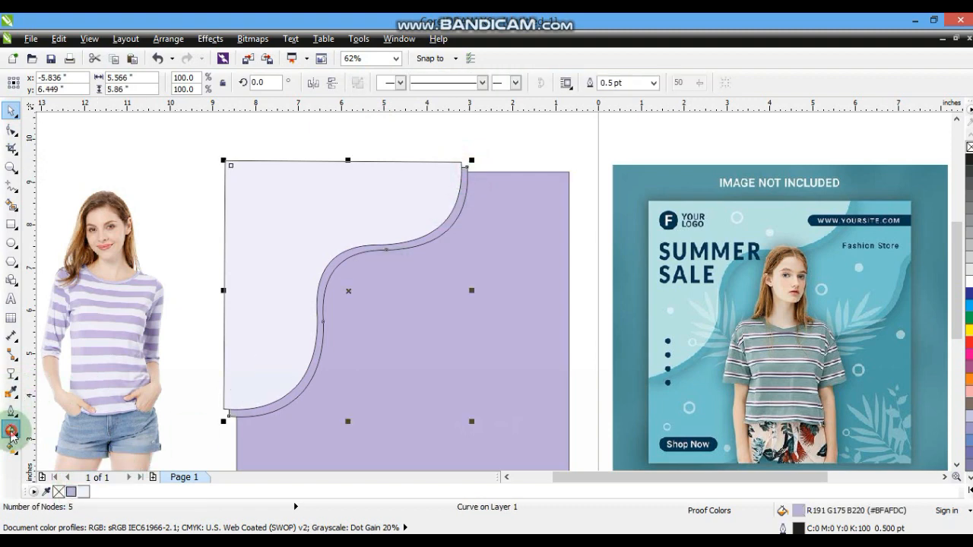
{"action": "left_click", "coordinate": [61, 323]}
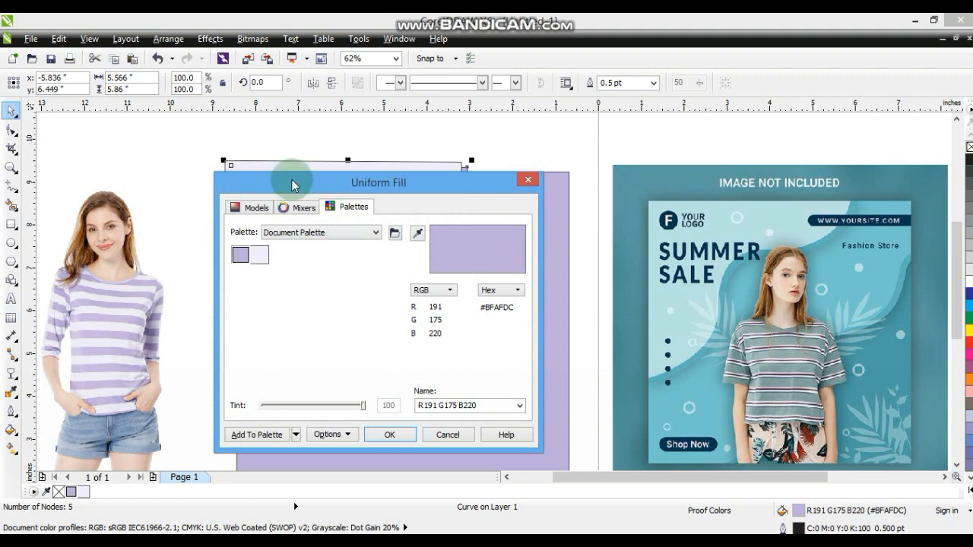
{"action": "left_click_drag", "start_coordinate": [450, 186], "coordinate": [750, 152]}
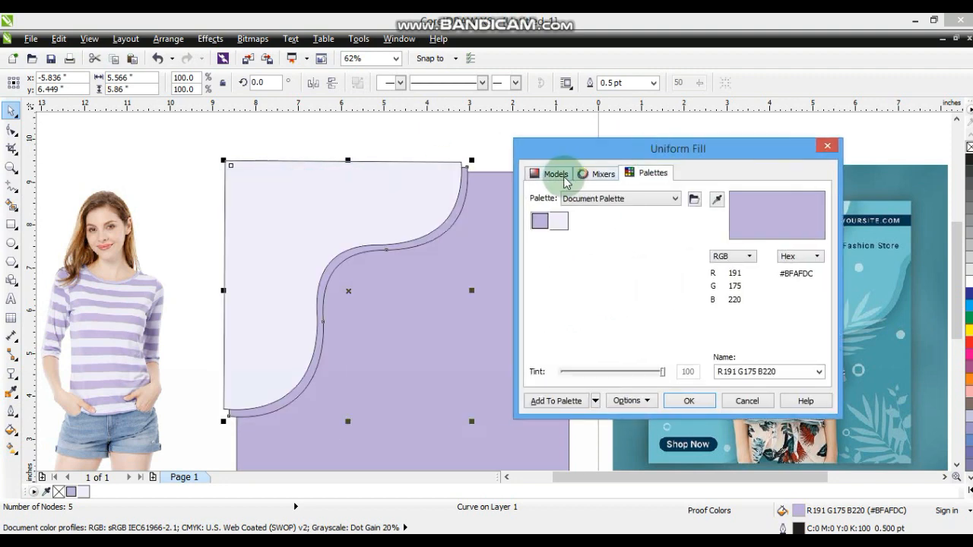
{"action": "left_click", "coordinate": [556, 174]}
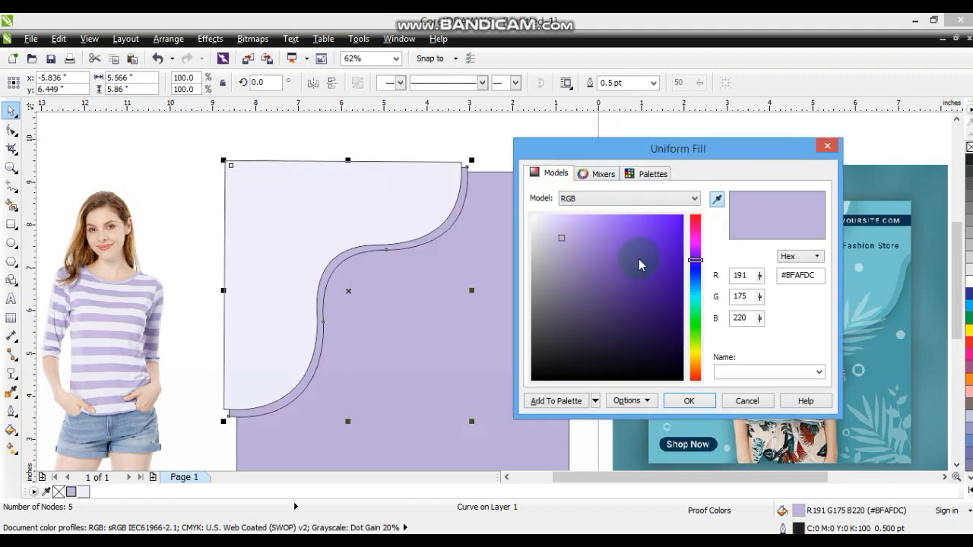
{"action": "left_click_drag", "start_coordinate": [560, 235], "coordinate": [583, 242]}
{"action": "left_click", "coordinate": [688, 400]}
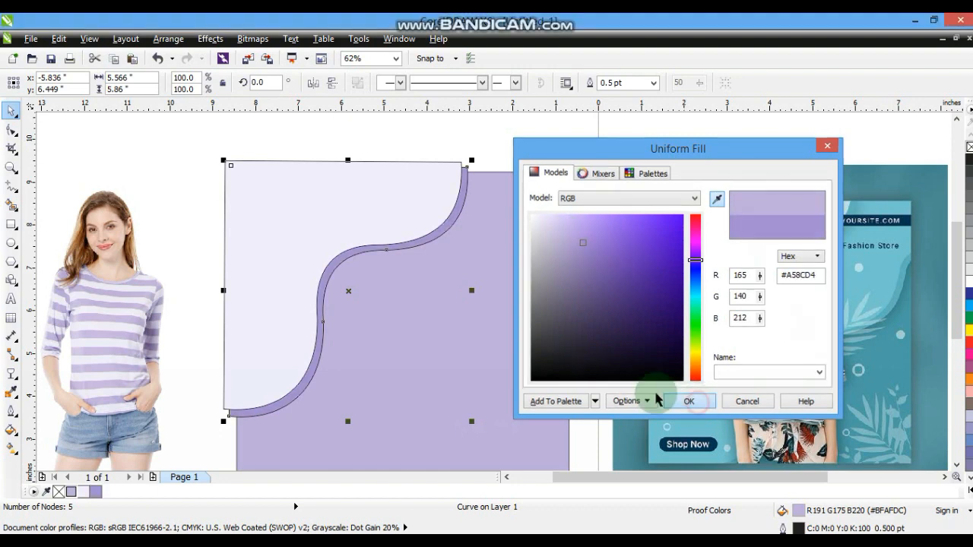
Add a drop shadow to the darker purple wavy shape behind the pale corner shape.
{"action": "left_click", "coordinate": [445, 158]}
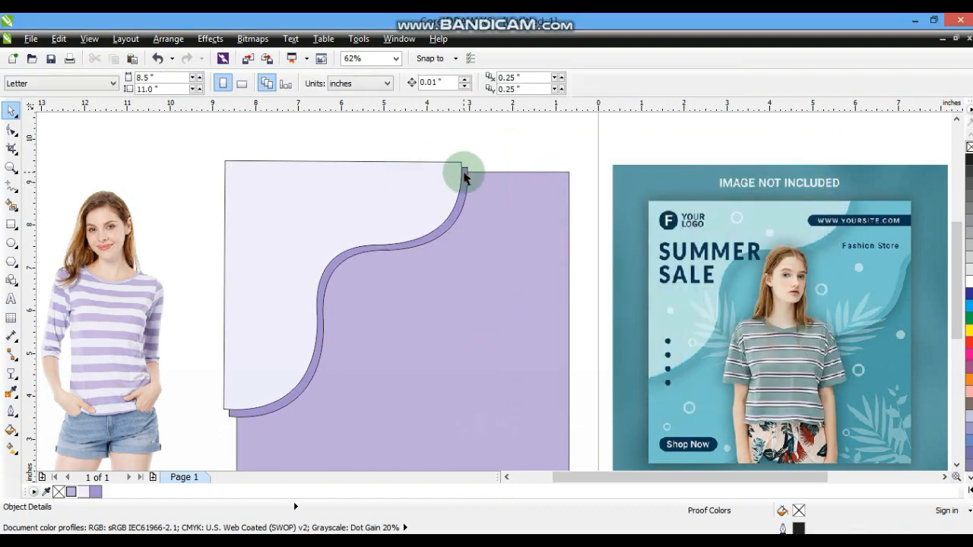
{"action": "left_click", "coordinate": [465, 176]}
{"action": "left_click", "coordinate": [14, 403]}
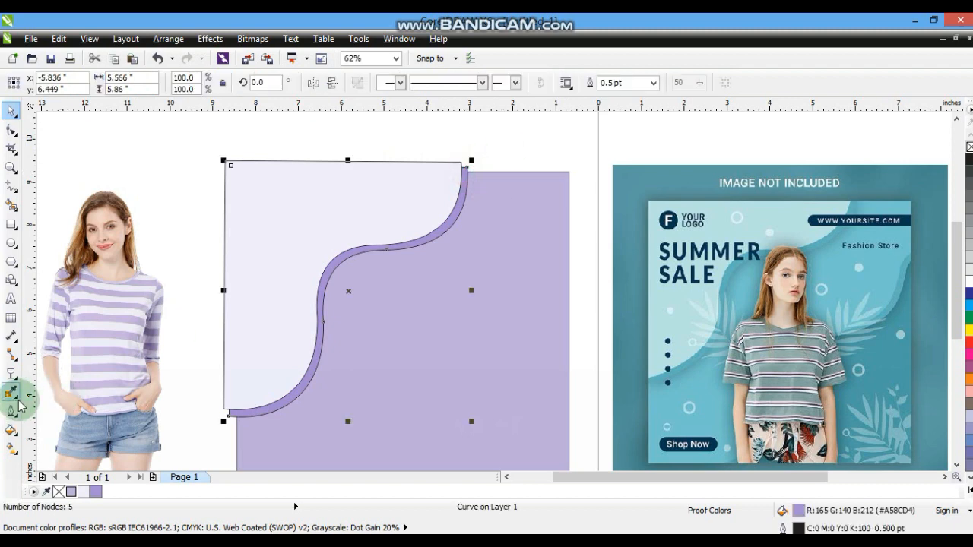
{"action": "left_click", "coordinate": [15, 377]}
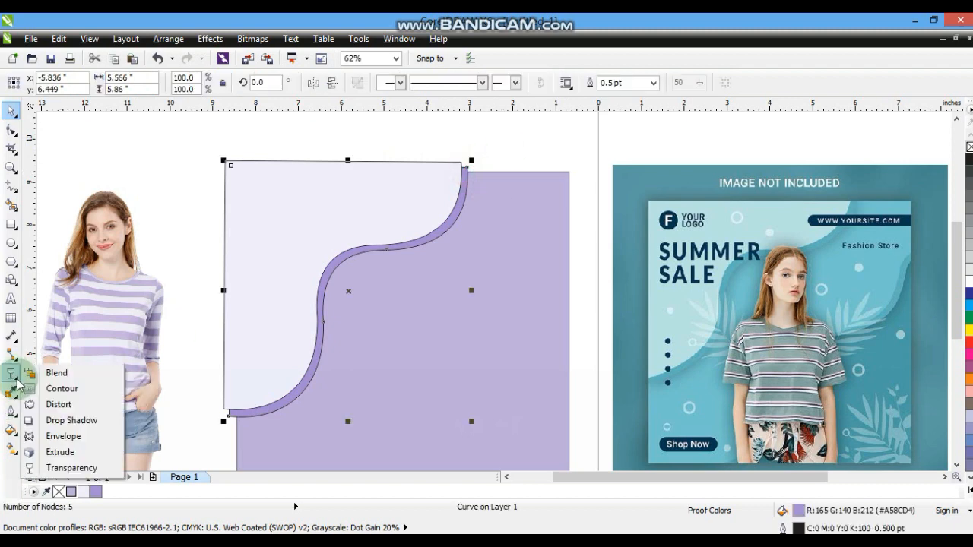
{"action": "left_click", "coordinate": [40, 421]}
{"action": "left_click_drag", "start_coordinate": [472, 183], "coordinate": [347, 417]}
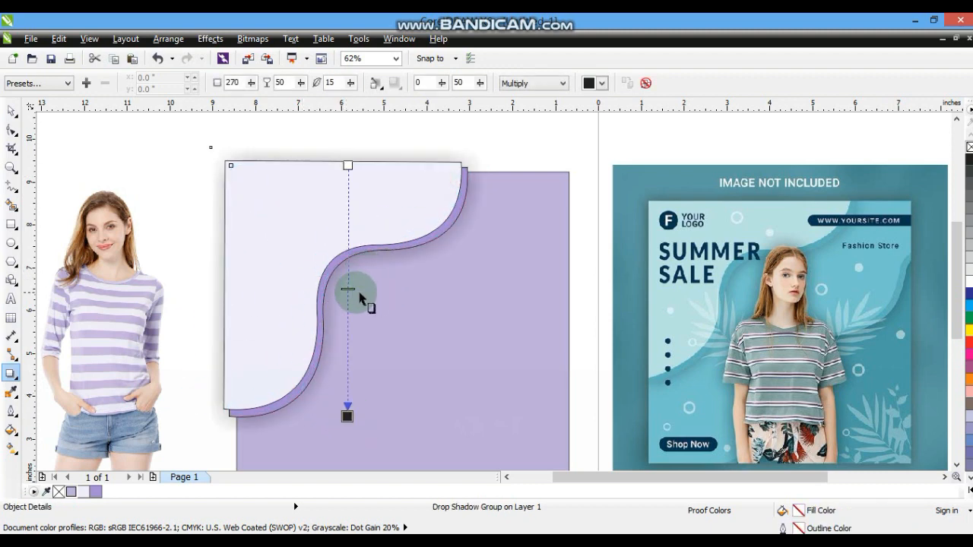
Set the shadow's opacity to about 91 and its feathering to 5.
{"action": "left_click_drag", "start_coordinate": [348, 289], "coordinate": [348, 328]}
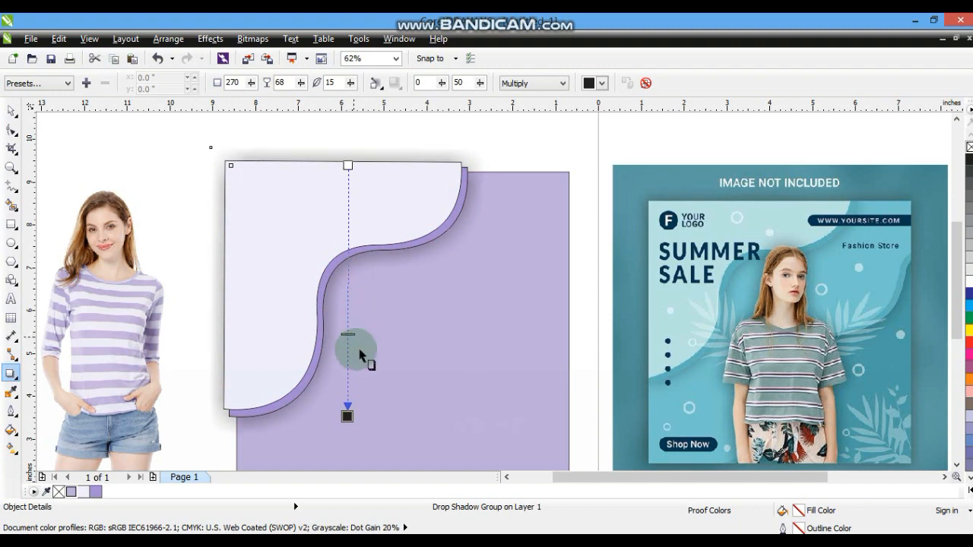
{"action": "left_click_drag", "start_coordinate": [349, 335], "coordinate": [348, 366]}
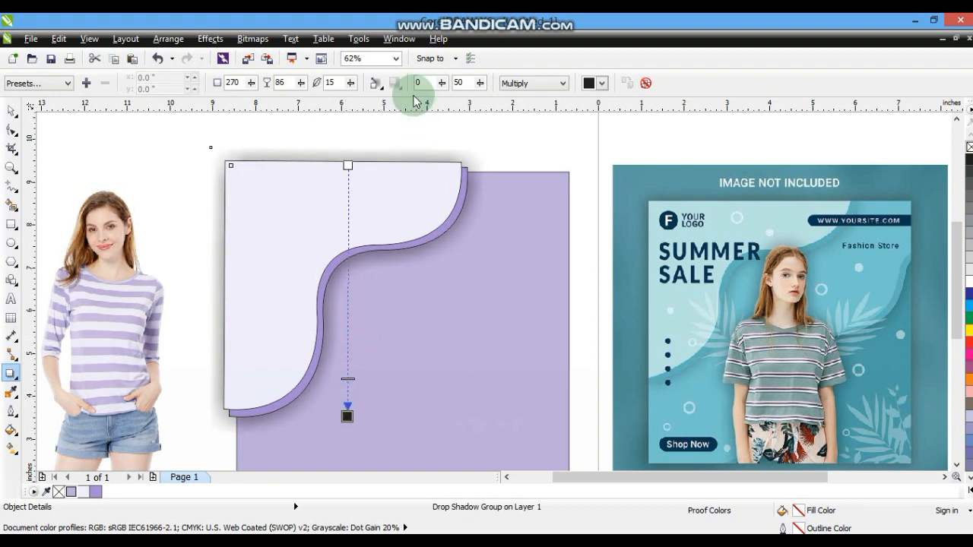
{"action": "type", "text": "5"}
{"action": "key", "text": "Return"}
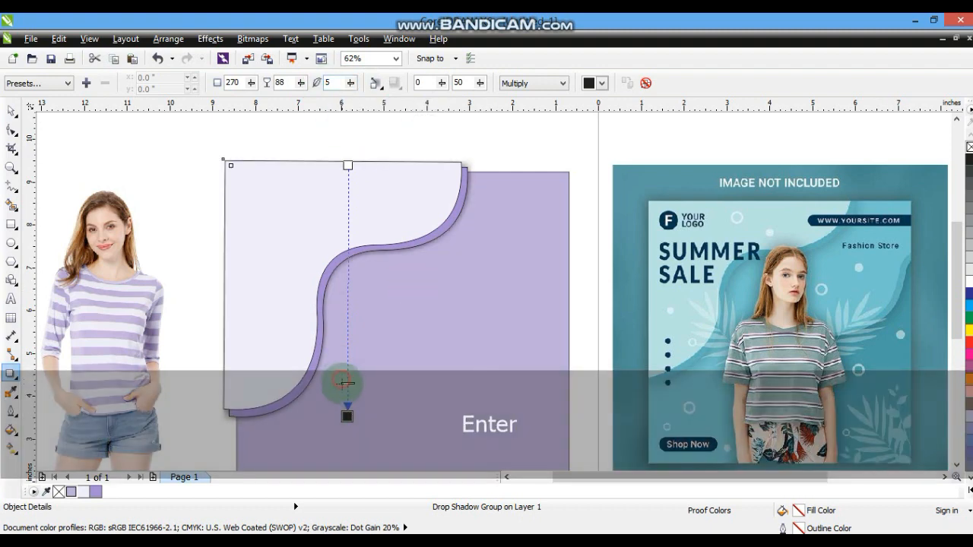
{"action": "left_click_drag", "start_coordinate": [348, 379], "coordinate": [346, 391]}
Change the shadow colour to pure black and its feathering direction to Outside.
{"action": "left_click", "coordinate": [602, 85]}
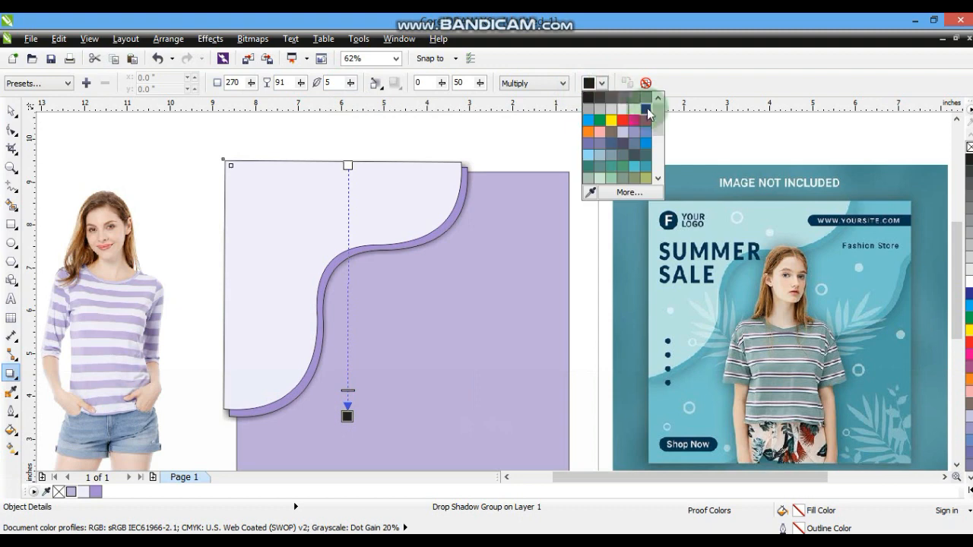
{"action": "left_click", "coordinate": [624, 181]}
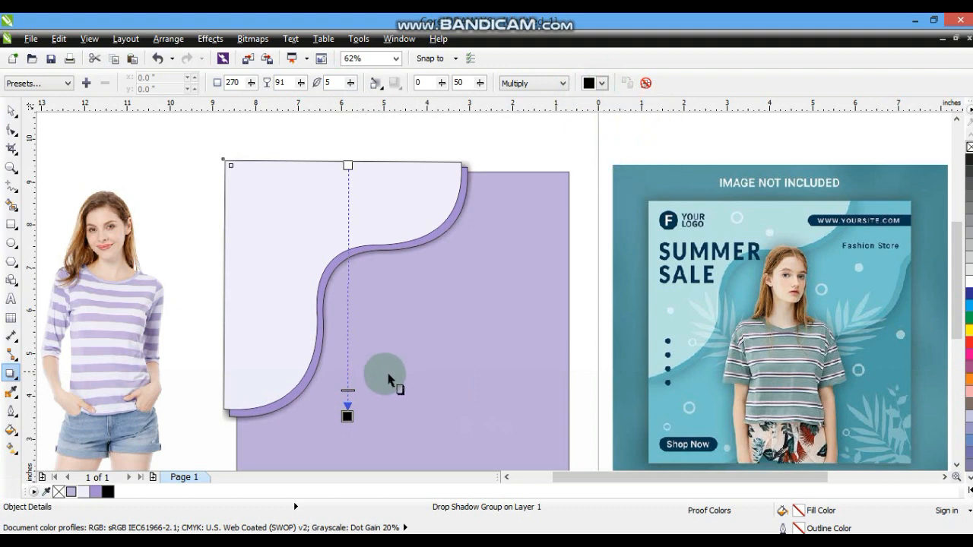
{"action": "left_click", "coordinate": [376, 83]}
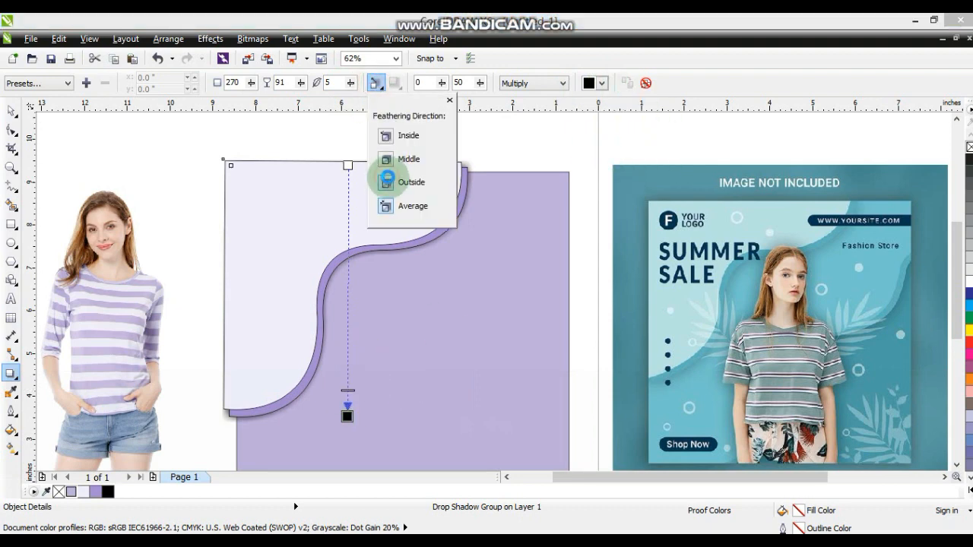
{"action": "left_click", "coordinate": [388, 181]}
Set the shadow's merge mode to Normal and its opacity to about 48.
{"action": "left_click", "coordinate": [535, 83]}
{"action": "left_click", "coordinate": [530, 98]}
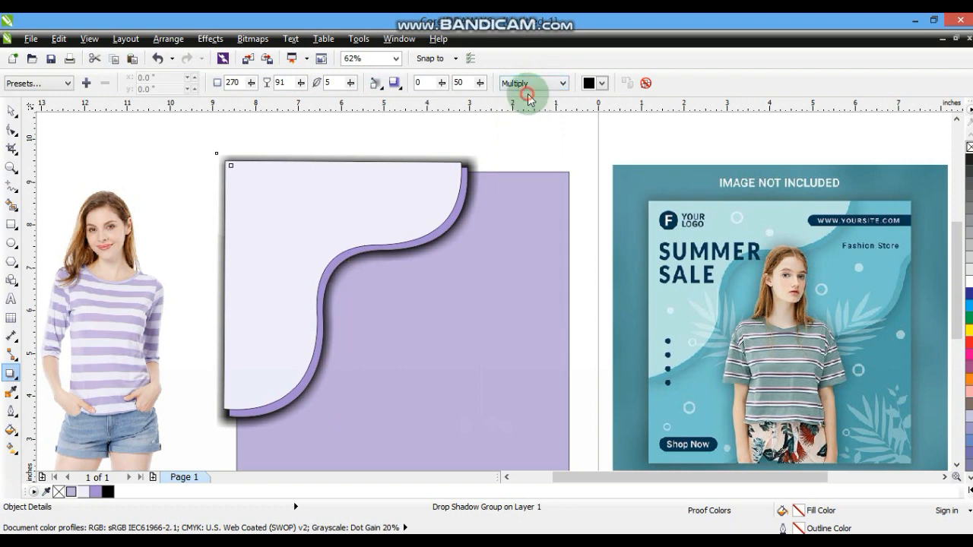
{"action": "left_click", "coordinate": [363, 397]}
{"action": "left_click_drag", "start_coordinate": [349, 390], "coordinate": [347, 296]}
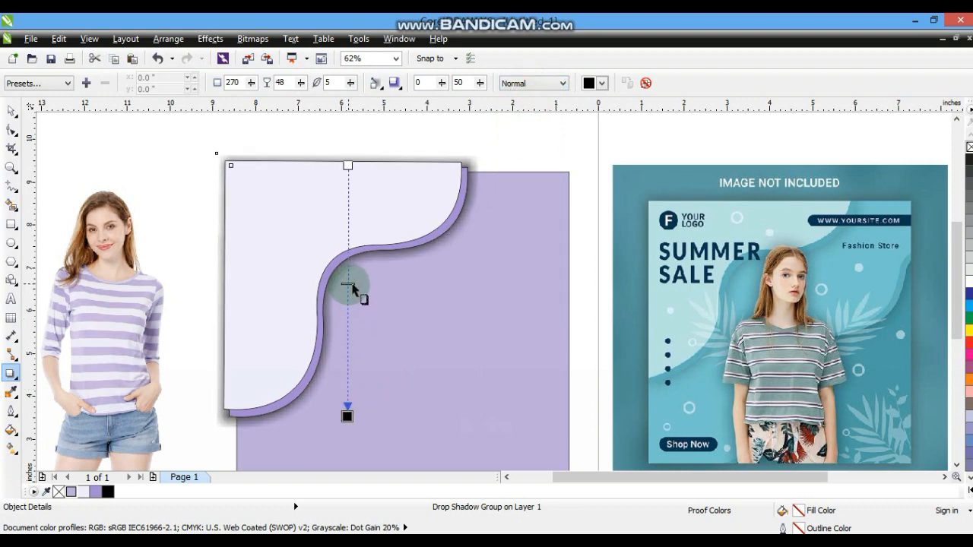
Remove the outlines from the pale and the darker purple wavy corner shapes.
{"action": "left_click", "coordinate": [11, 111]}
{"action": "left_click", "coordinate": [180, 134]}
{"action": "left_click_drag", "start_coordinate": [297, 255], "coordinate": [498, 439]}
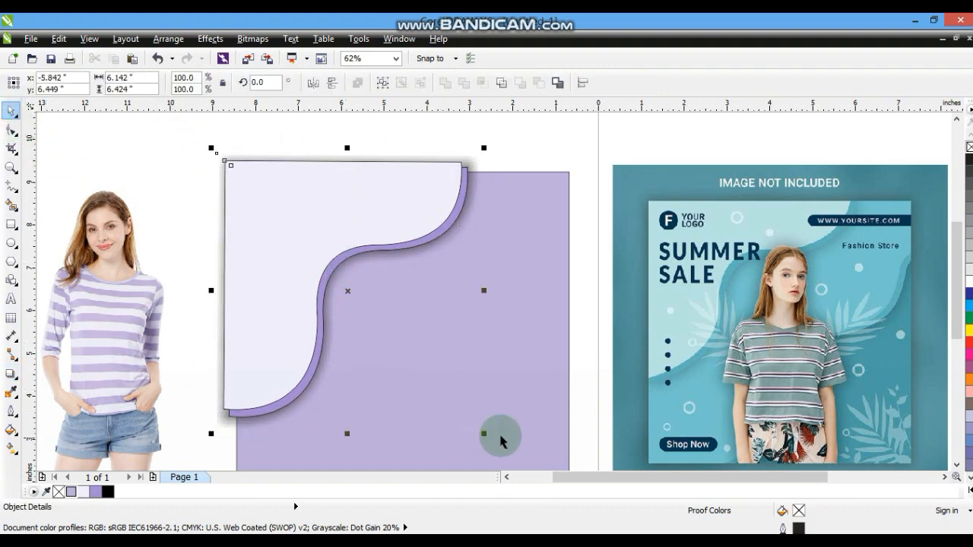
{"action": "right_click", "coordinate": [969, 148]}
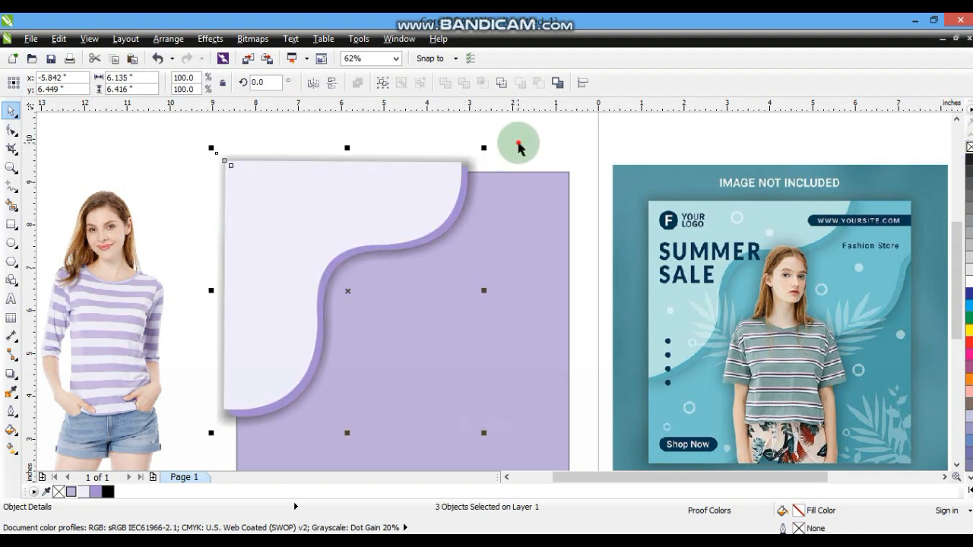
{"action": "left_click", "coordinate": [519, 146]}
Duplicate the darker purple wavy shape and give the copy a black hairline outline with no fill.
{"action": "left_click", "coordinate": [430, 241]}
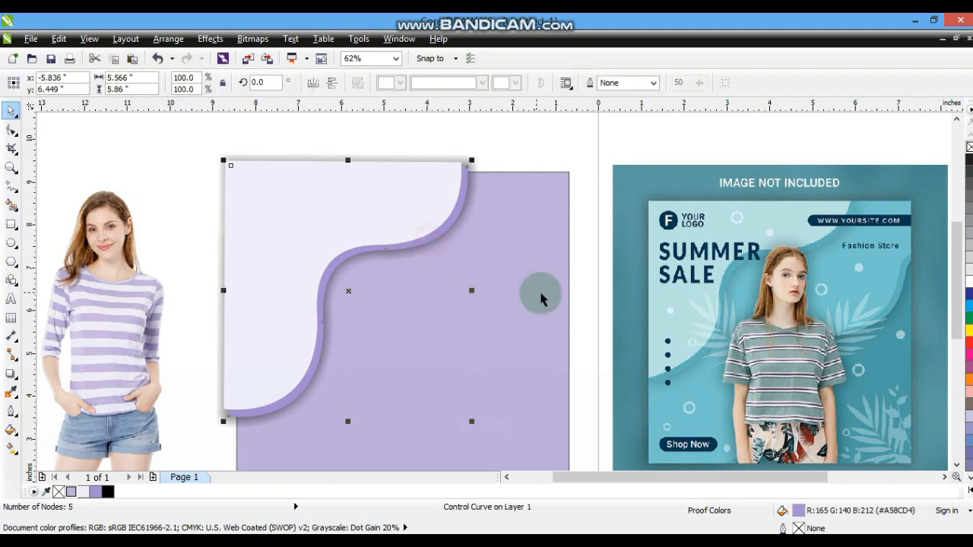
{"action": "key", "text": "KP_Add"}
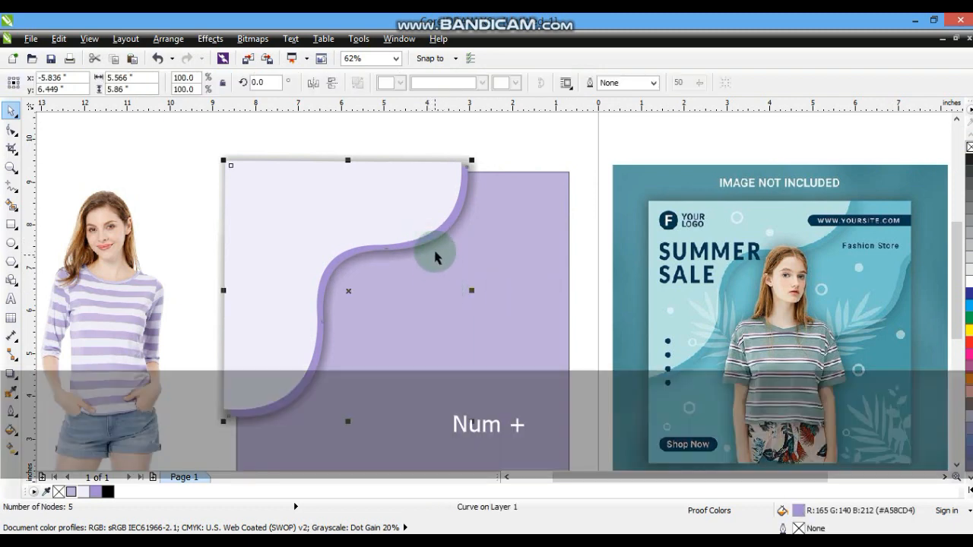
{"action": "right_click", "coordinate": [969, 160]}
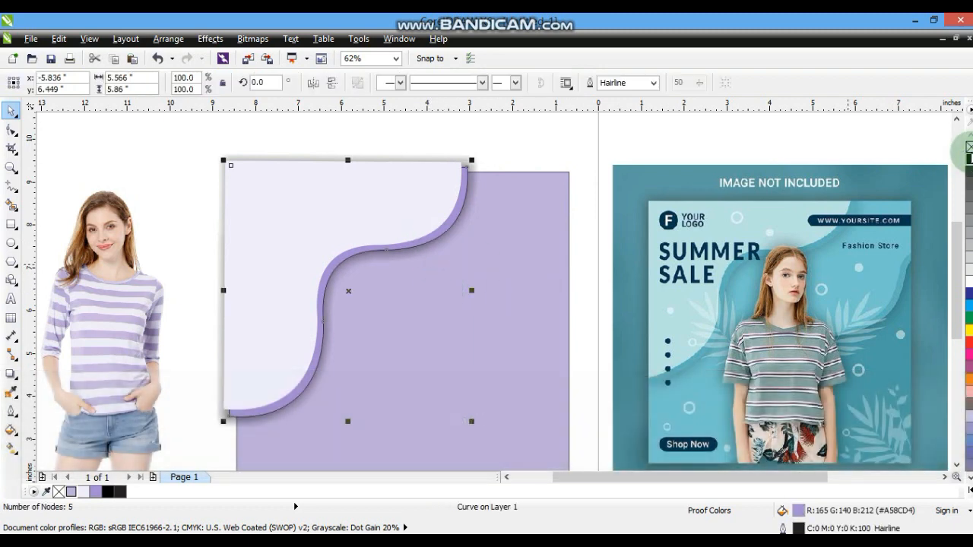
{"action": "left_click", "coordinate": [968, 147]}
Enlarge the unfilled copy to about 161.7% and shift it down and to the right over the lavender square.
{"action": "left_click_drag", "start_coordinate": [471, 420], "coordinate": [500, 450]}
{"action": "left_click_drag", "start_coordinate": [347, 287], "coordinate": [402, 315]}
{"action": "key", "text": "F3"}
{"action": "left_click_drag", "start_coordinate": [501, 239], "coordinate": [518, 221]}
{"action": "left_click_drag", "start_coordinate": [421, 320], "coordinate": [428, 340]}
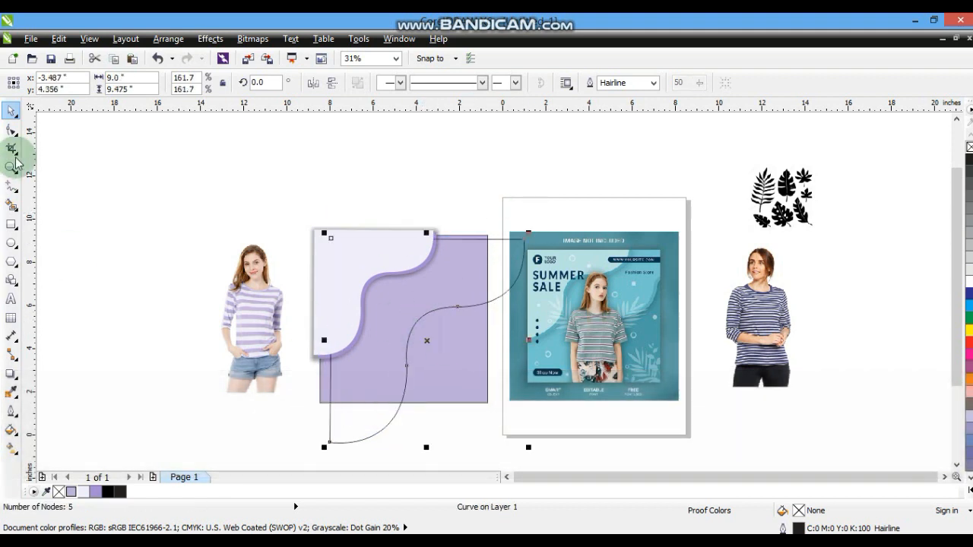
Reshape the enlarged curve by moving its lower-left node outward and its upper-right node upward.
{"action": "left_click", "coordinate": [10, 136]}
{"action": "left_click_drag", "start_coordinate": [329, 443], "coordinate": [313, 444]}
{"action": "left_click_drag", "start_coordinate": [526, 240], "coordinate": [528, 219]}
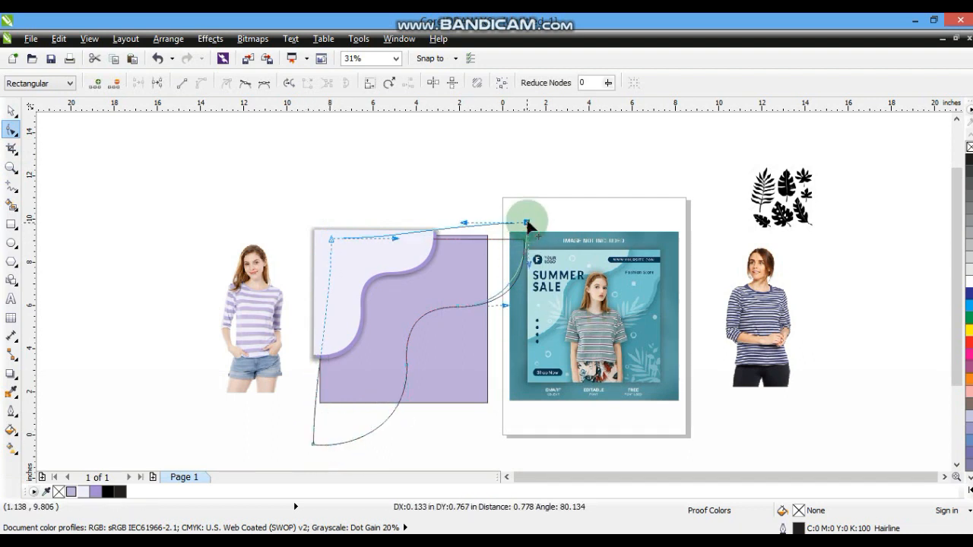
{"action": "left_click", "coordinate": [505, 302]}
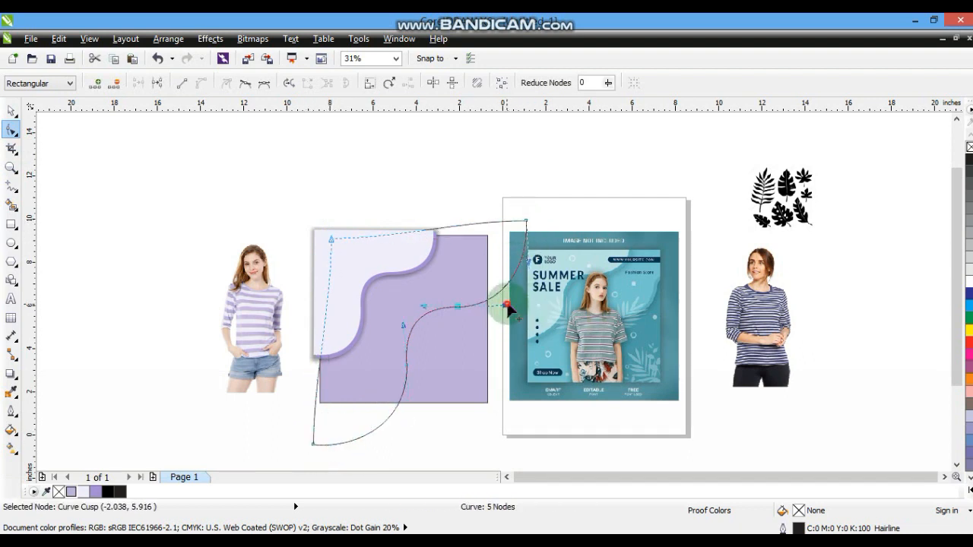
Fill the enlarged curve with purple #A58CD4 and order it behind the smaller corner shapes.
{"action": "left_click", "coordinate": [11, 112]}
{"action": "left_click", "coordinate": [96, 492]}
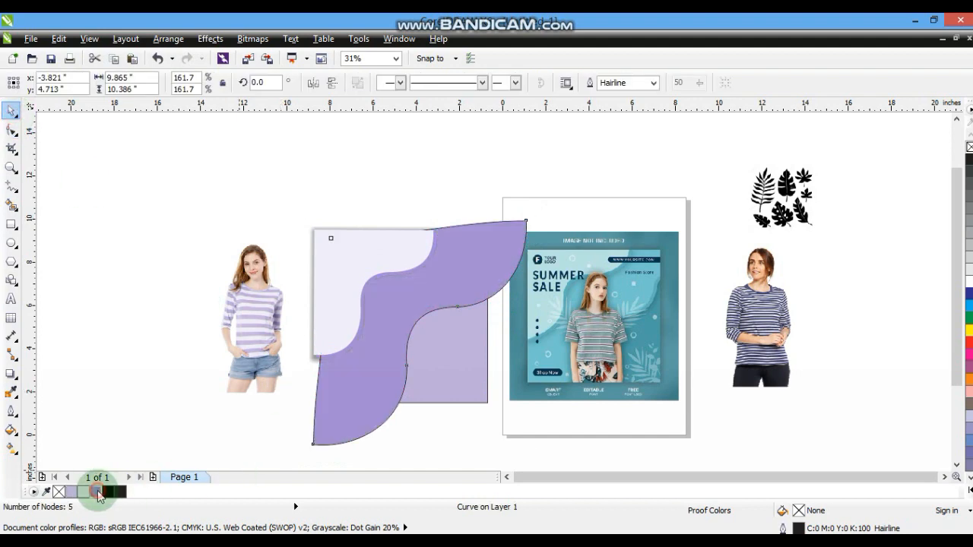
{"action": "key", "text": "ctrl+Page_Down"}
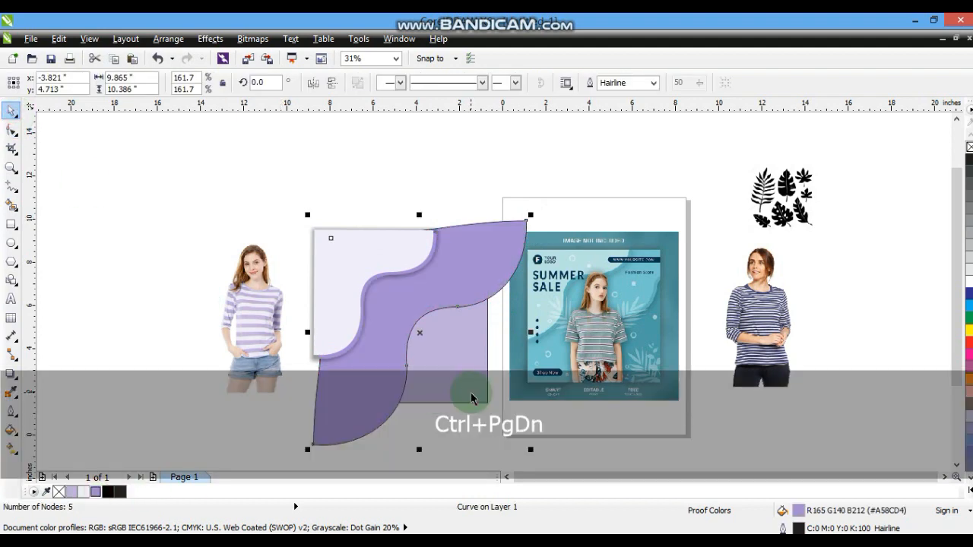
Duplicate the large wavy shape, offset the copy slightly down and right, and order it behind the original.
{"action": "key", "text": "shift+F2"}
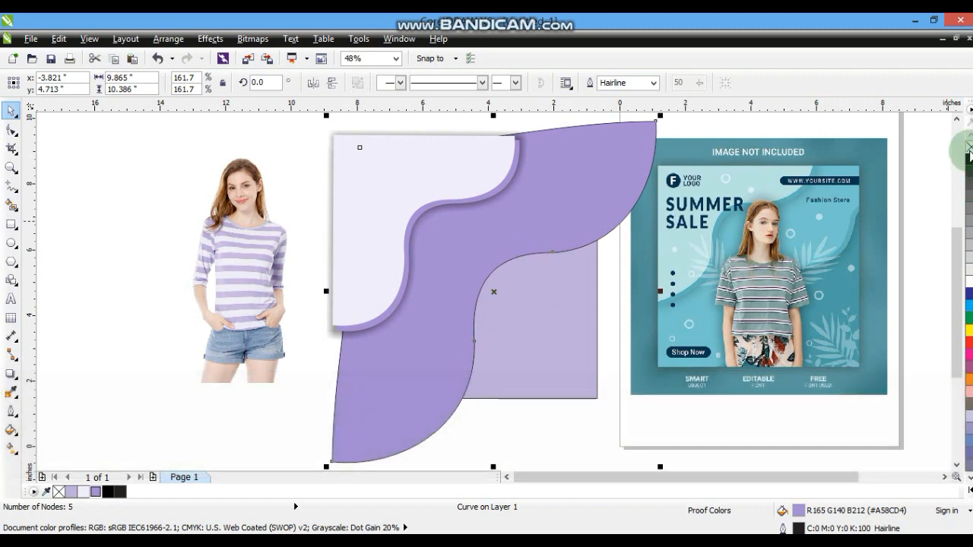
{"action": "key", "text": "KP_Add"}
{"action": "left_click_drag", "start_coordinate": [616, 215], "coordinate": [621, 219]}
{"action": "key", "text": "ctrl+Page_Down"}
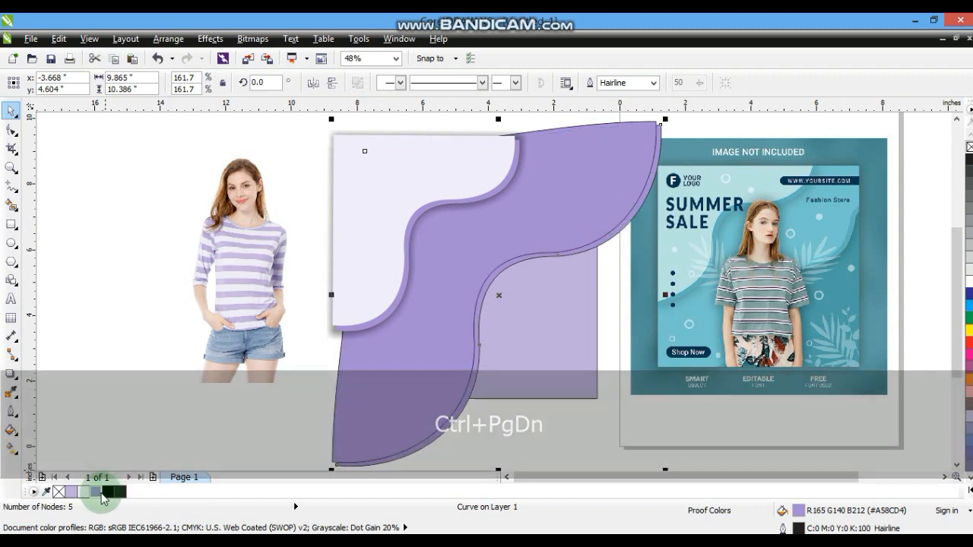
Give the rear copy of the large wavy shape a deeper purple uniform fill, #9071C9.
{"action": "left_click", "coordinate": [128, 479]}
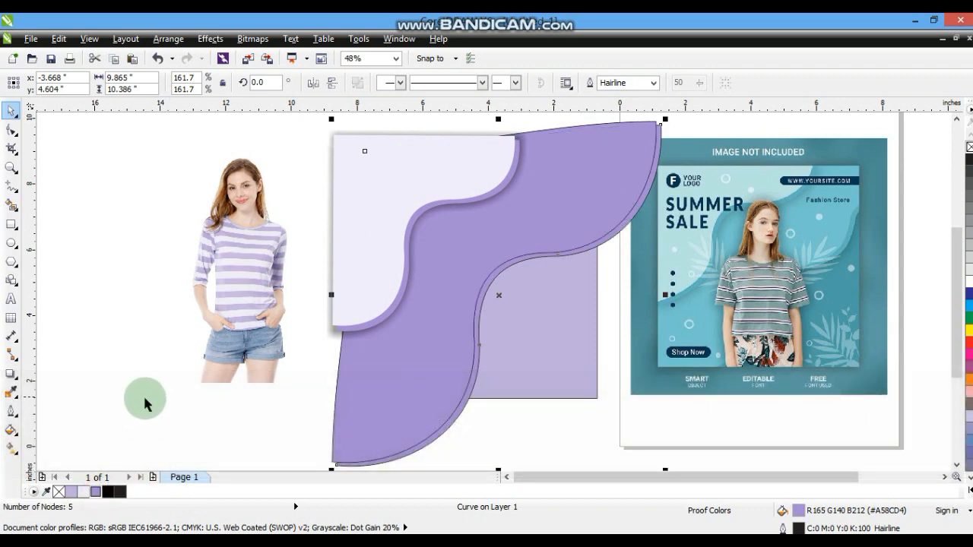
{"action": "left_click", "coordinate": [13, 436]}
{"action": "left_click", "coordinate": [65, 325]}
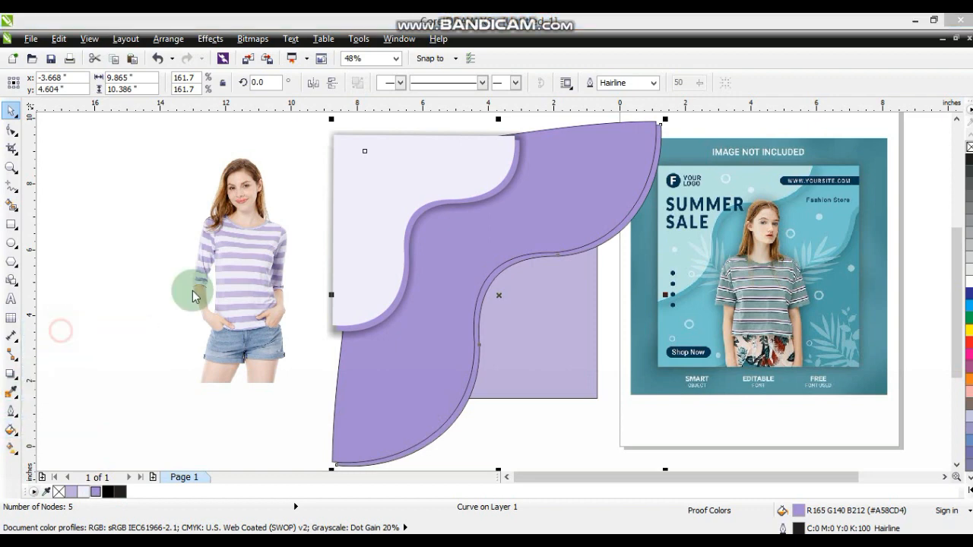
{"action": "left_click", "coordinate": [558, 178]}
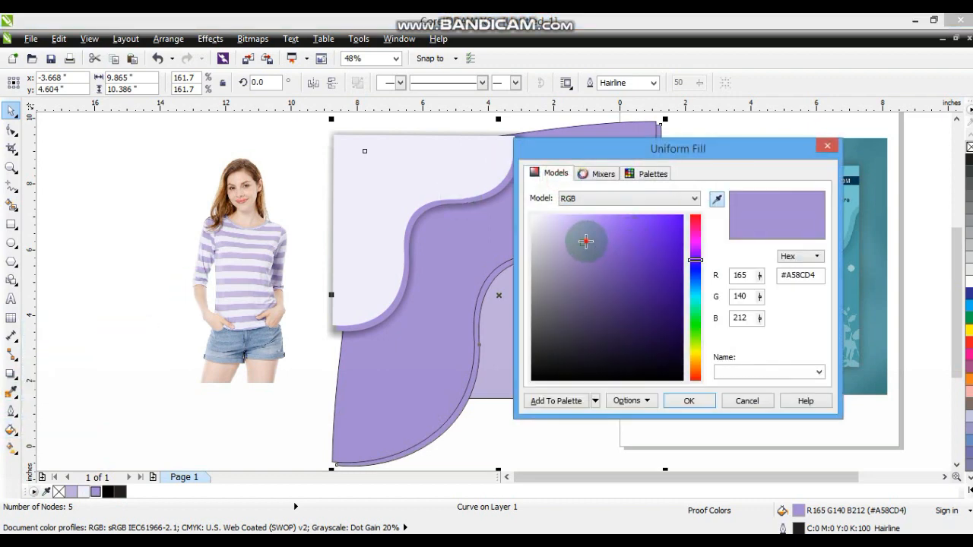
{"action": "left_click_drag", "start_coordinate": [586, 242], "coordinate": [598, 248]}
{"action": "left_click", "coordinate": [688, 403]}
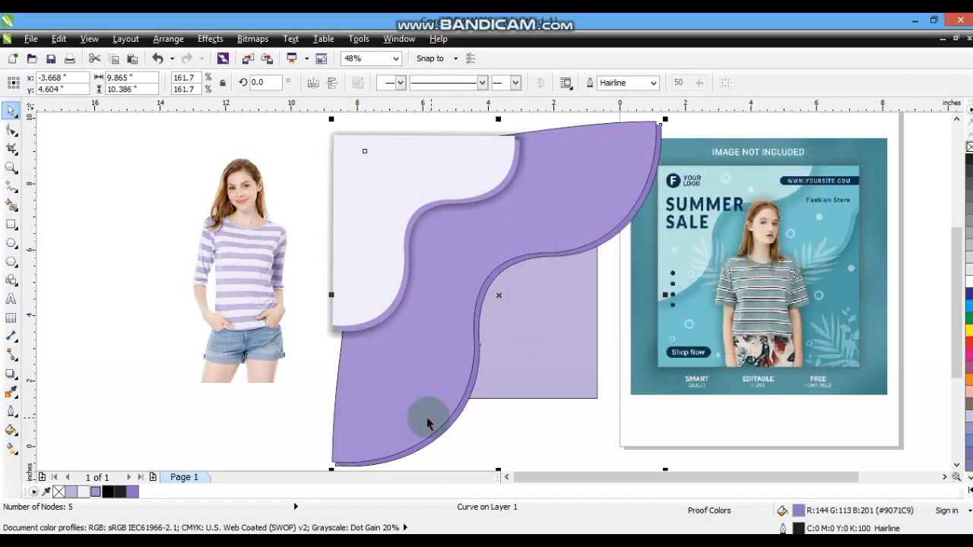
Remove the outlines from both large wavy shapes and undo the accidental change to the rear one.
{"action": "left_click", "coordinate": [425, 415], "text": "shift"}
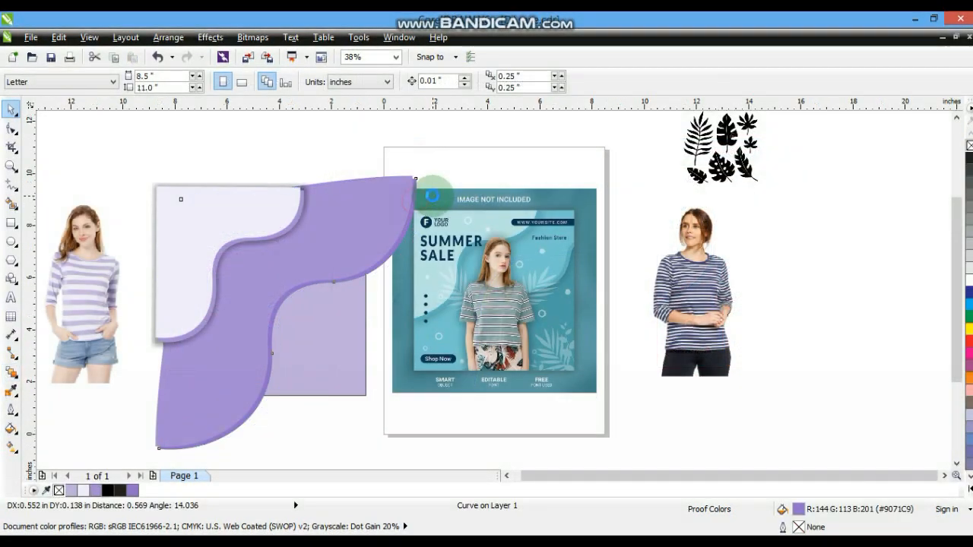
{"action": "key", "text": "ctrl+z"}
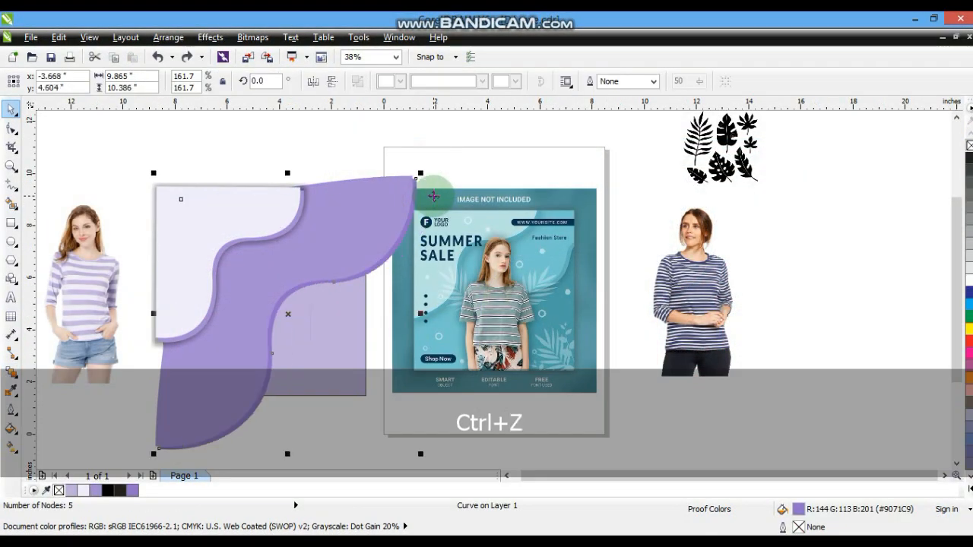
Add a drop shadow with an opacity of about 58 to the deeper purple large wavy shape.
{"action": "left_click", "coordinate": [19, 382]}
{"action": "left_click", "coordinate": [55, 420]}
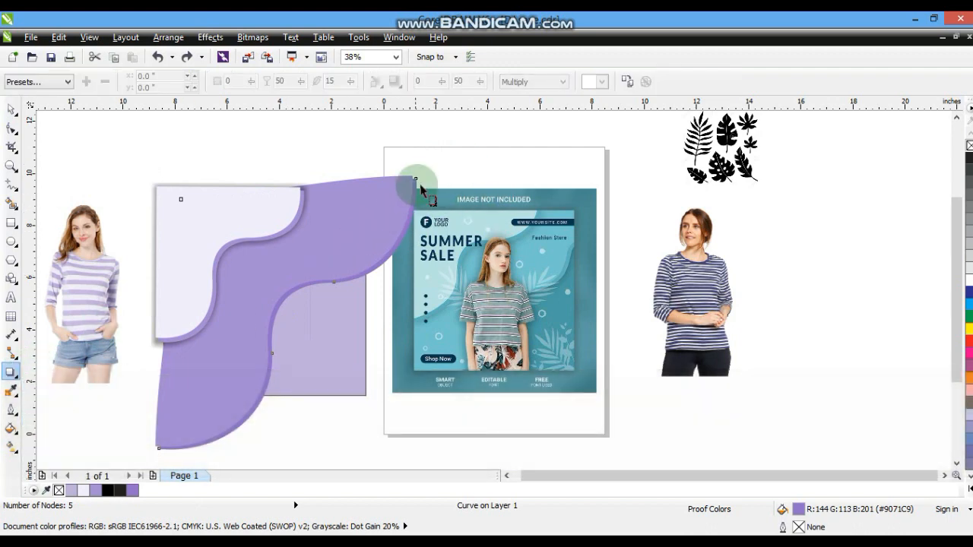
{"action": "left_click_drag", "start_coordinate": [415, 182], "coordinate": [293, 455]}
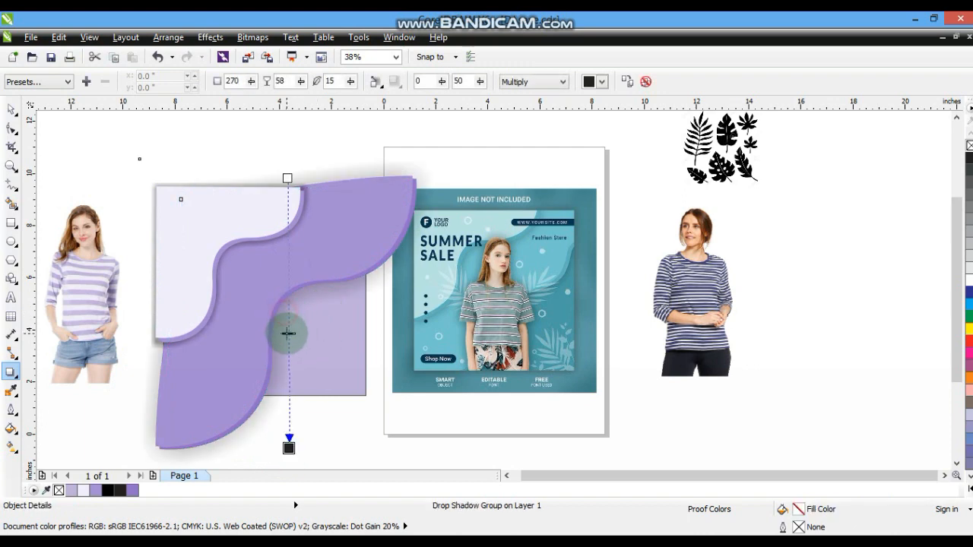
Change the large wavy shape's shadow to pure black with an Outside feathering direction.
{"action": "left_click", "coordinate": [601, 81]}
{"action": "left_click", "coordinate": [654, 178]}
{"action": "left_click", "coordinate": [654, 178]}
{"action": "left_click", "coordinate": [637, 180]}
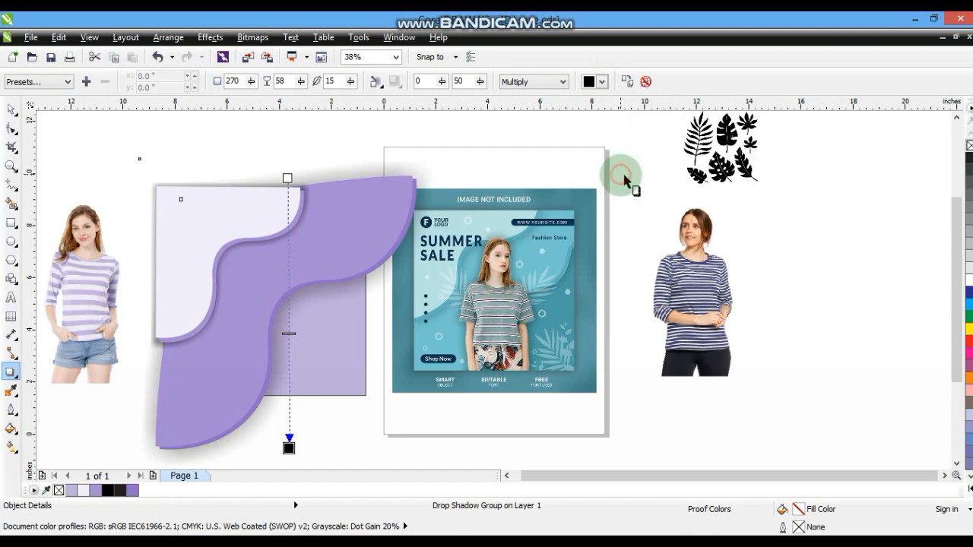
{"action": "left_click", "coordinate": [380, 82]}
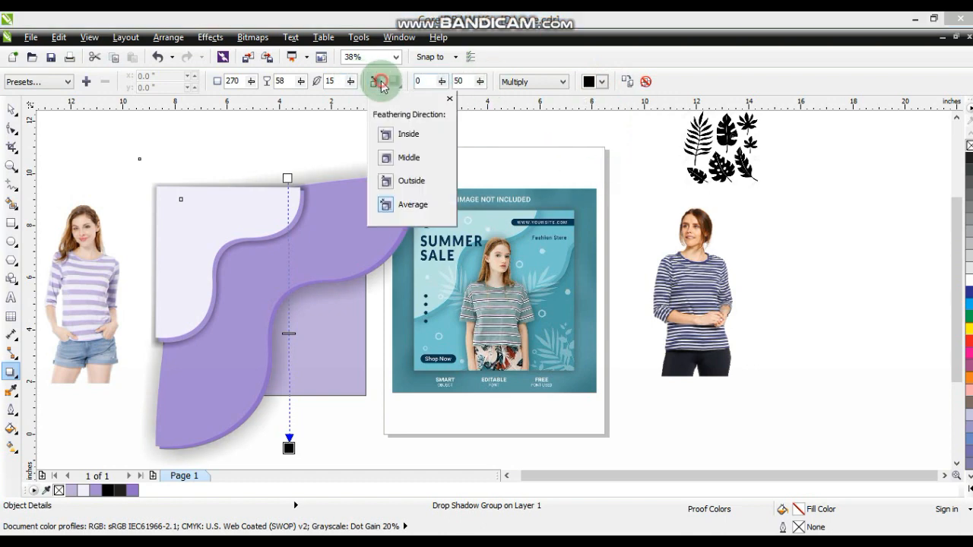
{"action": "left_click", "coordinate": [393, 183]}
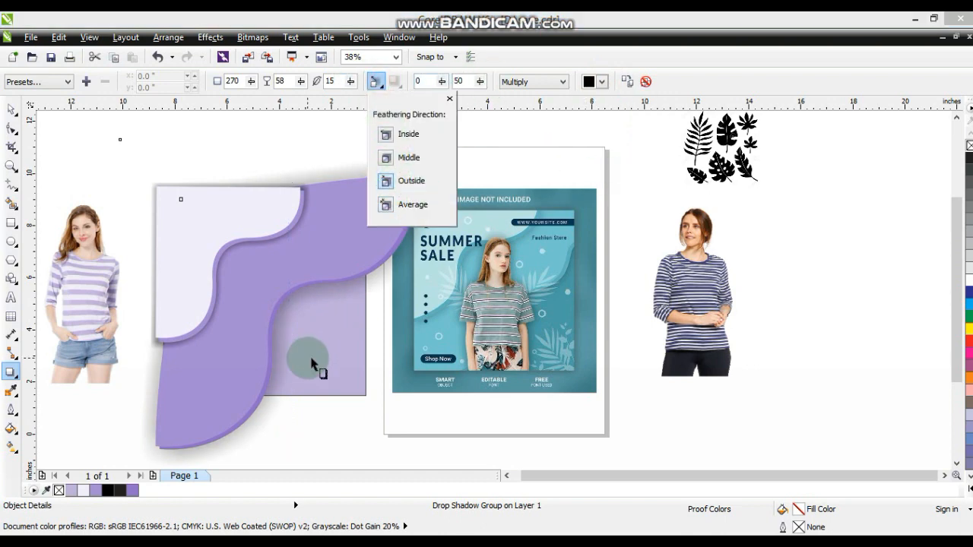
Set the large wavy shape's shadow feathering to 5 and its opacity to about 44.
{"action": "left_click", "coordinate": [300, 352]}
{"action": "left_click", "coordinate": [290, 335]}
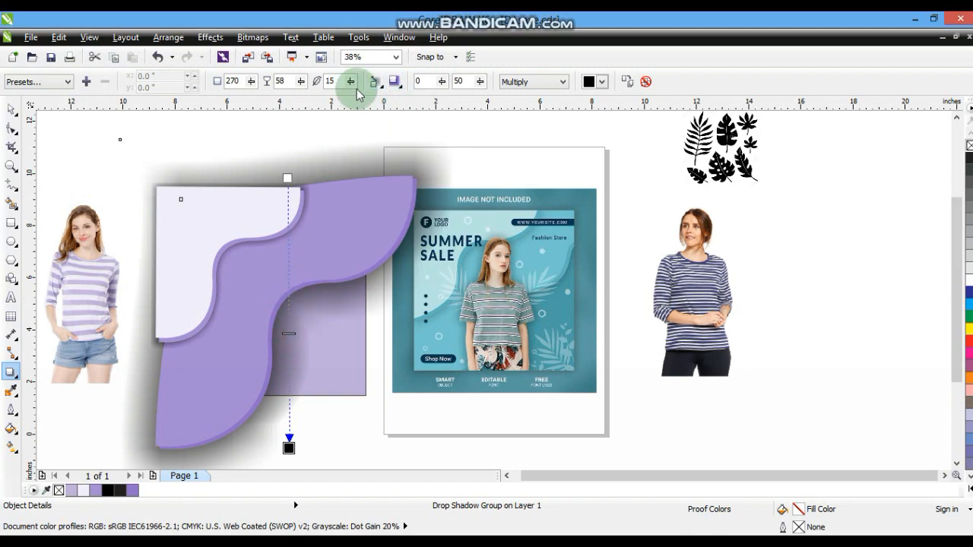
{"action": "type", "text": "5"}
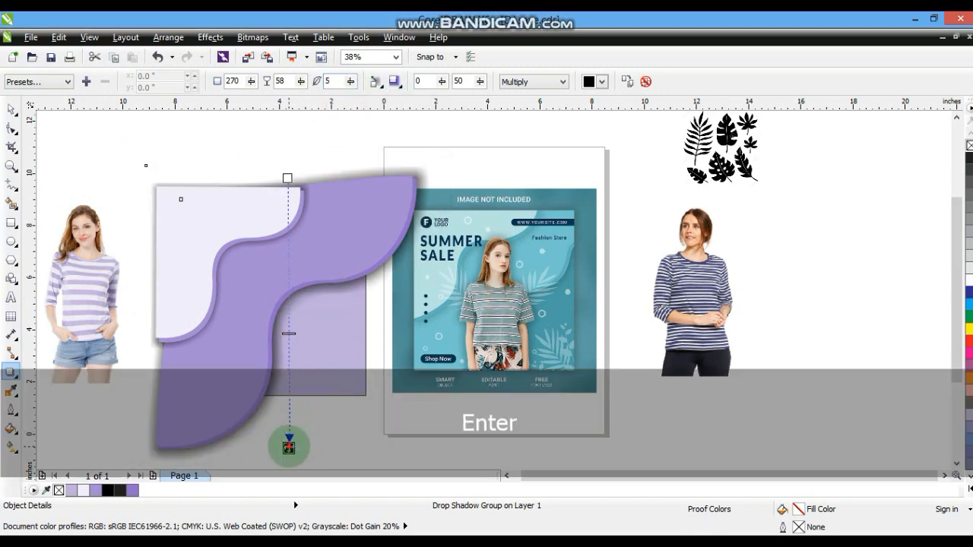
{"action": "left_click", "coordinate": [288, 335]}
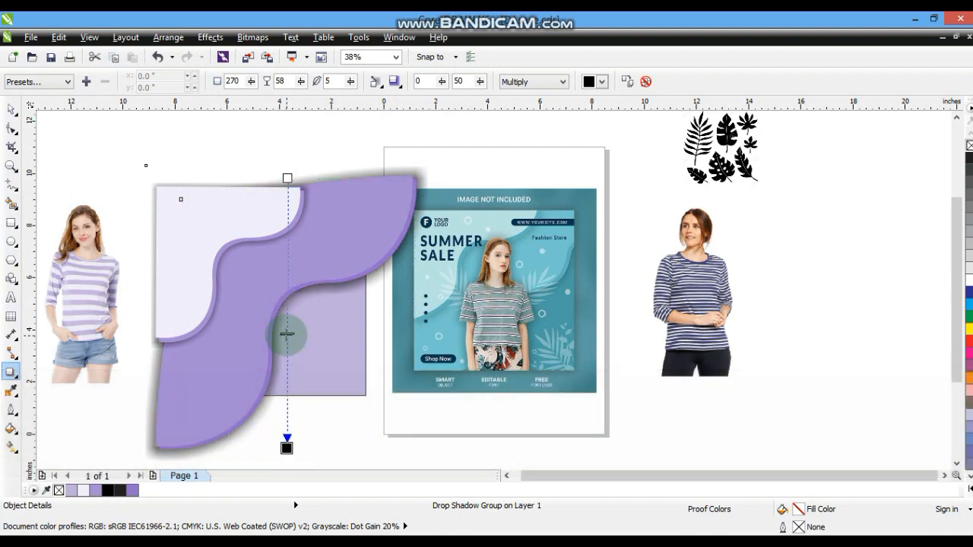
{"action": "left_click_drag", "start_coordinate": [288, 309], "coordinate": [290, 313]}
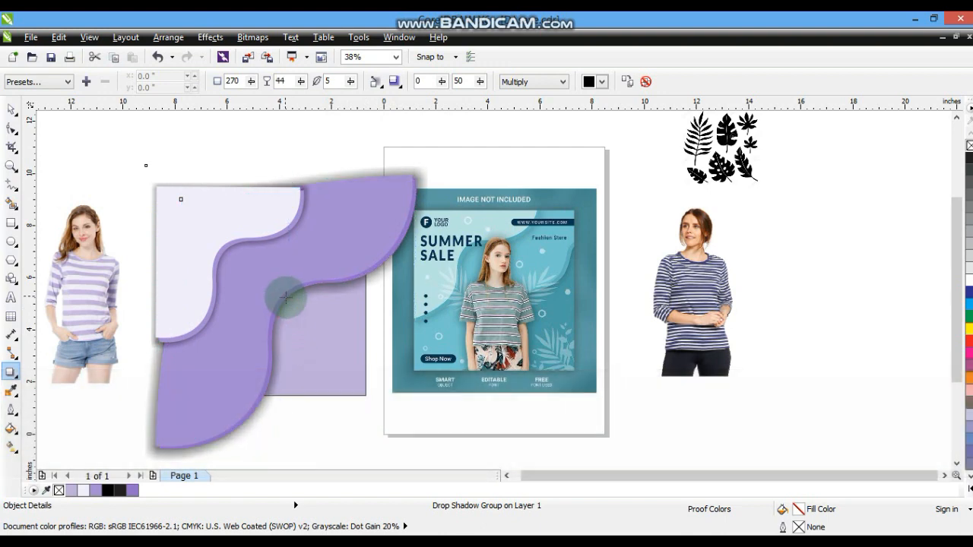
Break the drop shadow apart from the large wavy shape and undo the trial change to the shadow.
{"action": "left_click", "coordinate": [169, 37]}
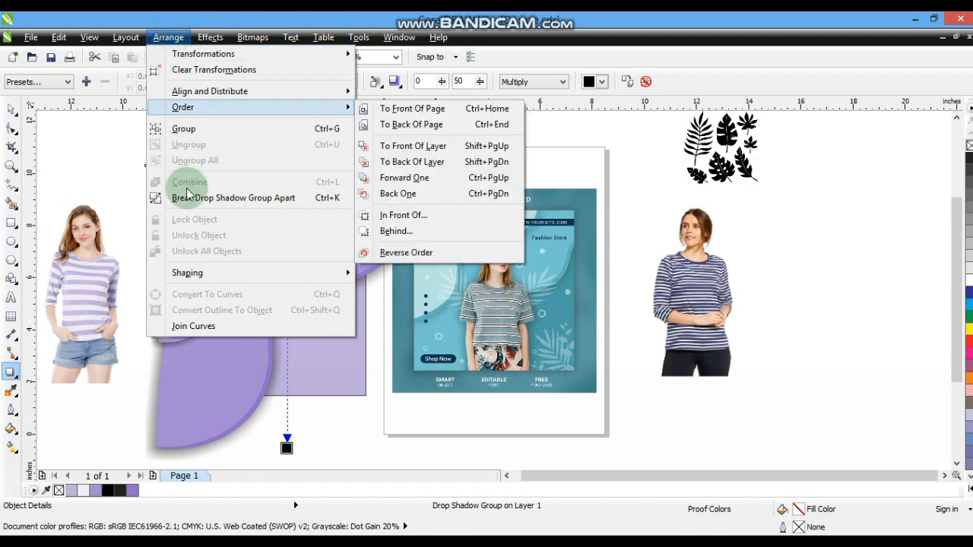
{"action": "left_click", "coordinate": [186, 195]}
{"action": "left_click", "coordinate": [11, 110]}
{"action": "left_click", "coordinate": [169, 158]}
{"action": "left_click", "coordinate": [411, 181]}
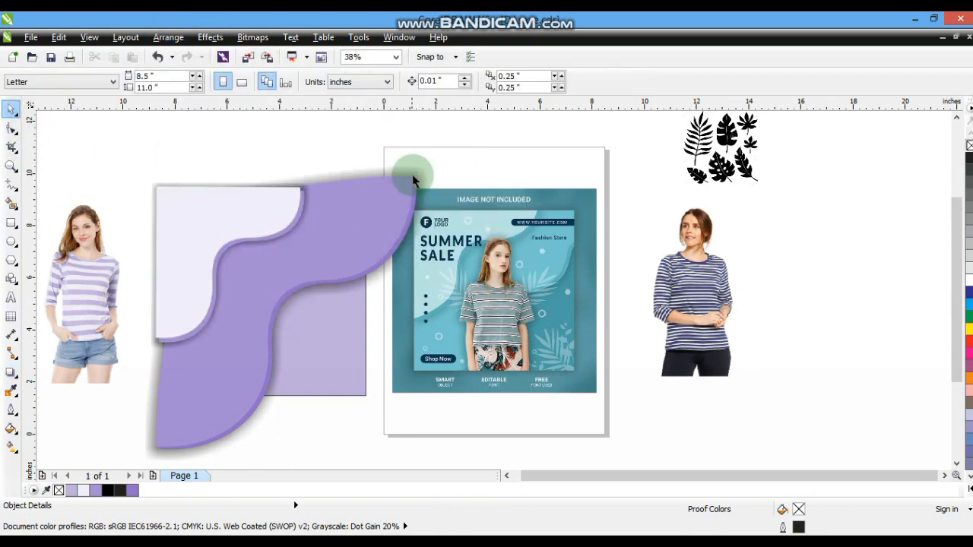
{"action": "left_click_drag", "start_coordinate": [444, 161], "coordinate": [446, 157]}
{"action": "key", "text": "ctrl+z"}
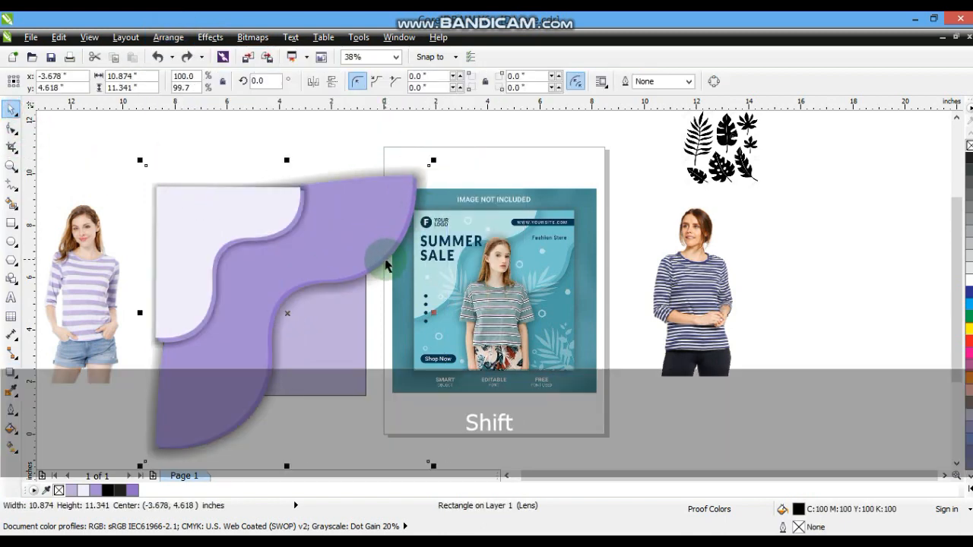
Select all six wavy shapes and shadows and send them behind the lavender square.
{"action": "left_click", "coordinate": [386, 265], "text": "shift"}
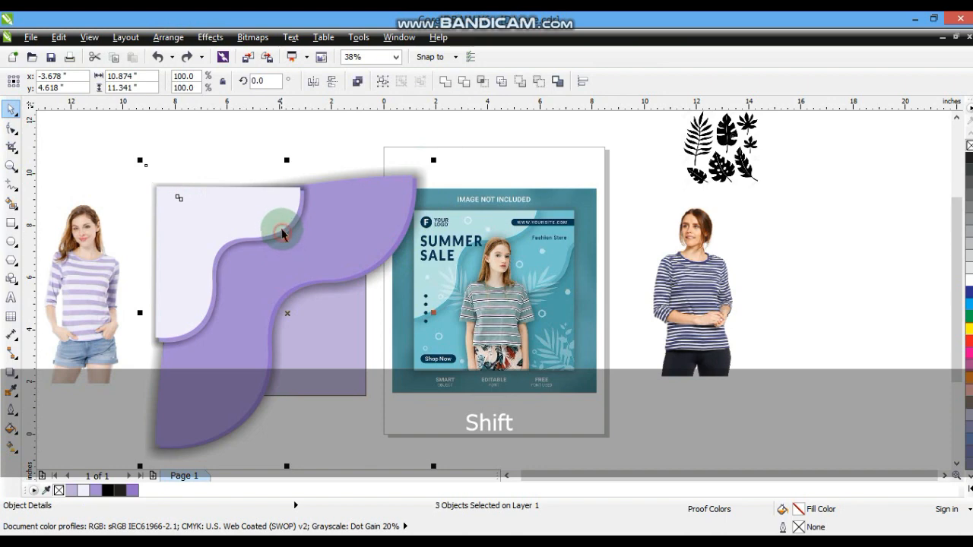
{"action": "left_click_drag", "start_coordinate": [245, 228], "coordinate": [257, 217]}
{"action": "key", "text": "ctrl+z"}
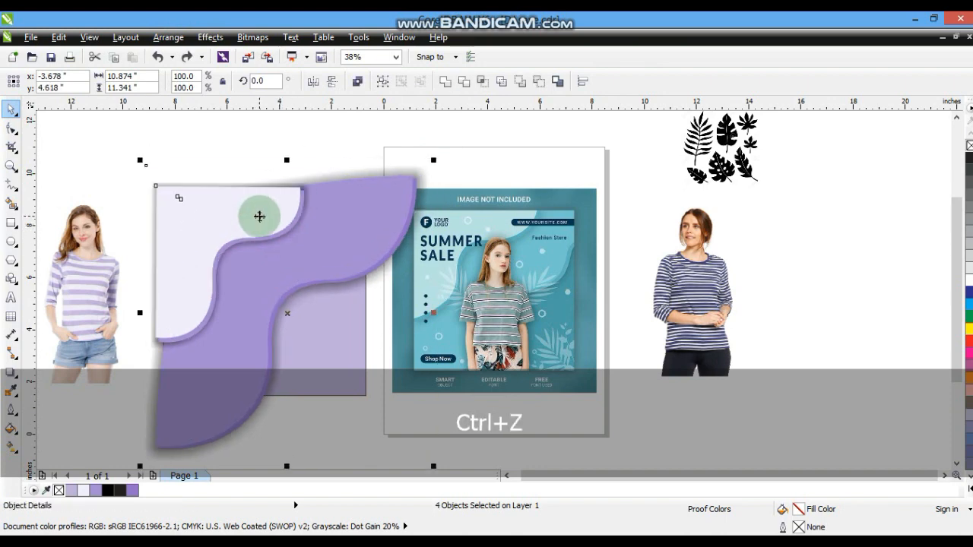
{"action": "key", "text": "shift+Page_Down"}
{"action": "key", "text": "ctrl+z"}
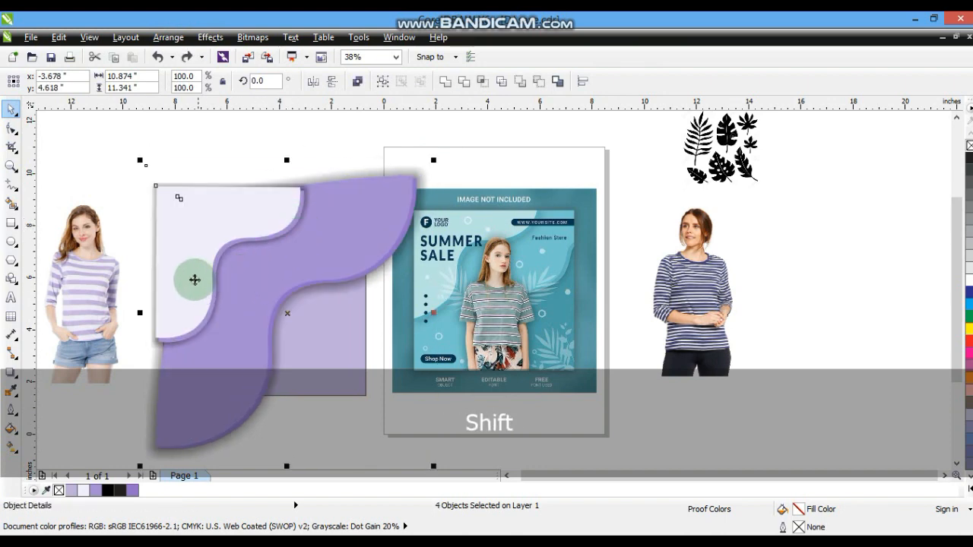
{"action": "key", "text": "Delete"}
{"action": "key", "text": "ctrl+z"}
{"action": "key", "text": "shift+Page_Down"}
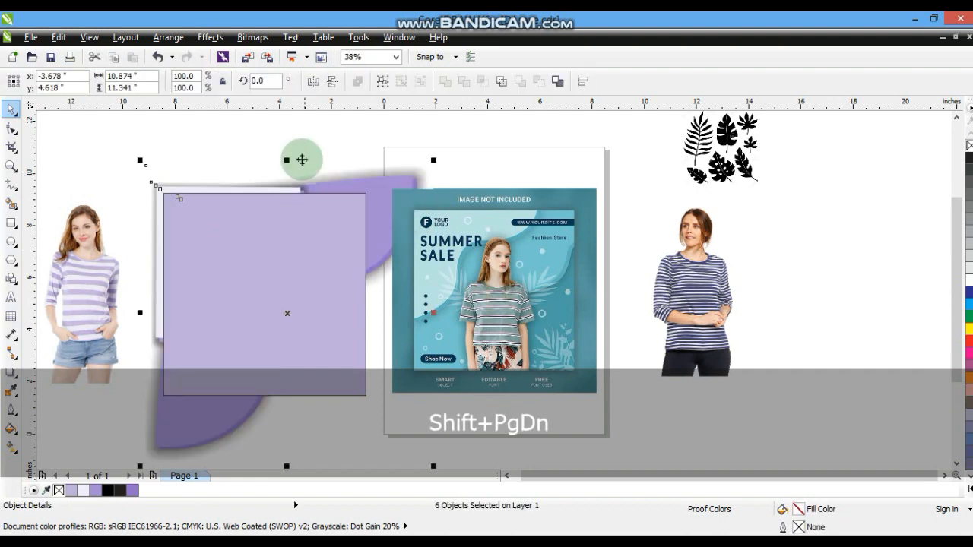
PowerClip the selected wavy shapes and shadows inside the lavender square.
{"action": "left_click", "coordinate": [211, 37]}
{"action": "mouse_move", "coordinate": [287, 239]}
{"action": "left_click", "coordinate": [360, 240]}
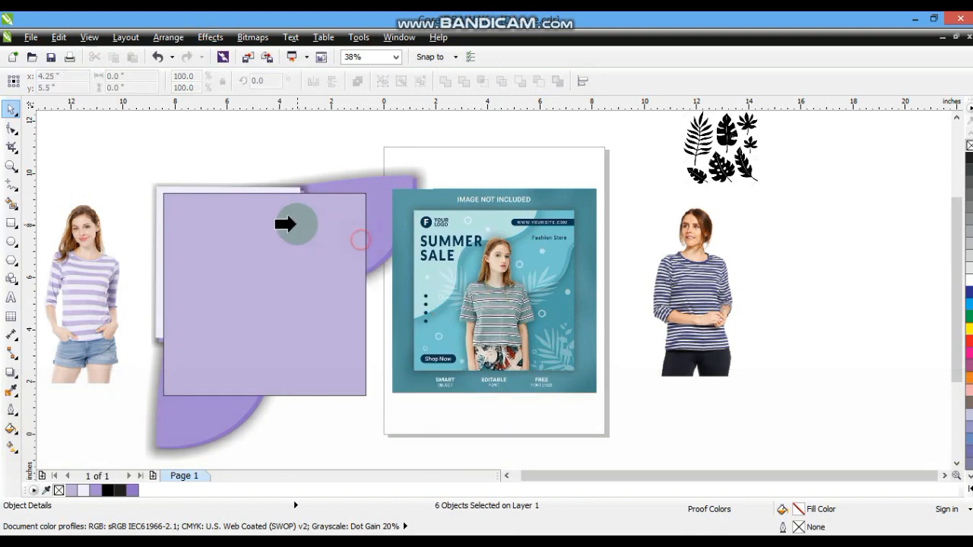
{"action": "left_click", "coordinate": [296, 223]}
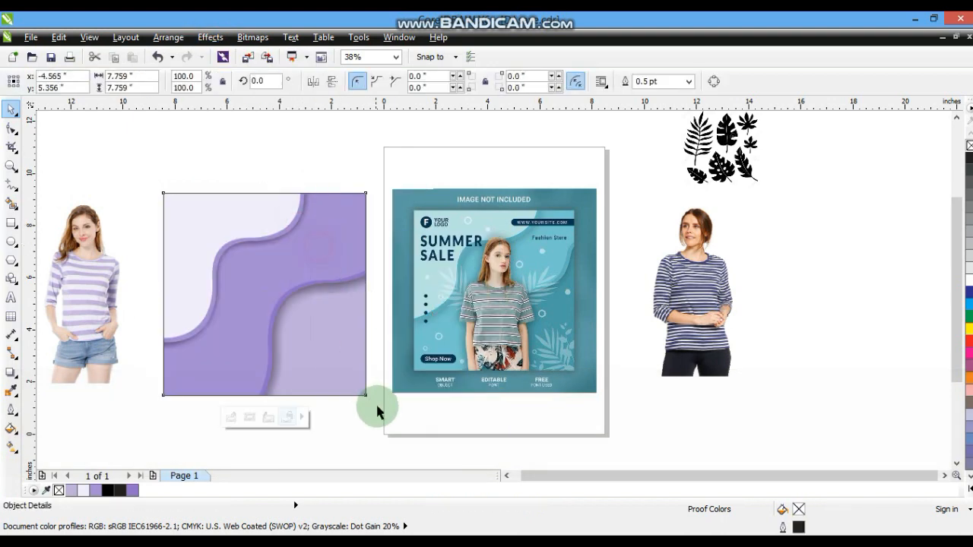
Place the purple-striped-shirt photo over the middle of the lavender square and enlarge it to about 101% scale.
{"action": "left_click_drag", "start_coordinate": [119, 317], "coordinate": [258, 343]}
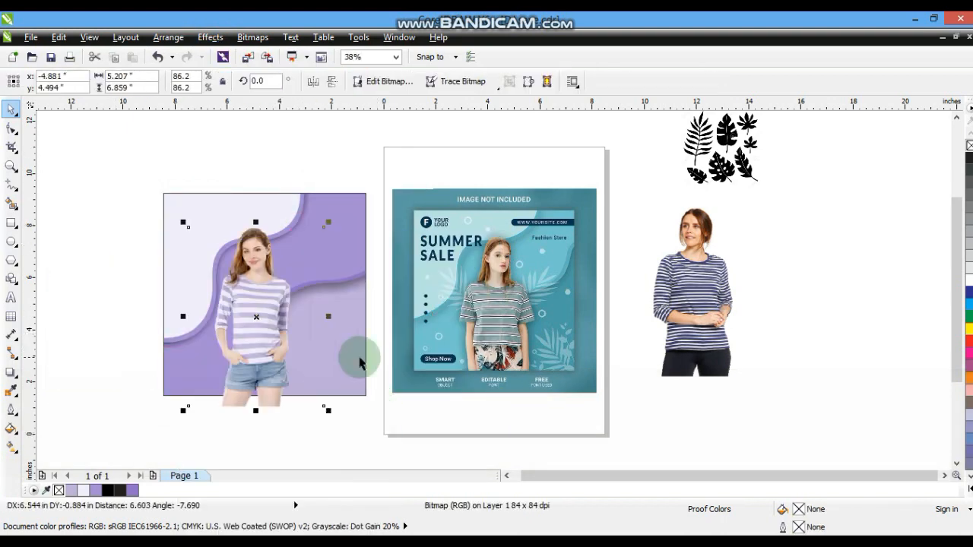
{"action": "key", "text": "shift"}
{"action": "left_click_drag", "start_coordinate": [328, 223], "coordinate": [352, 194]}
{"action": "left_click_drag", "start_coordinate": [289, 308], "coordinate": [278, 321]}
{"action": "left_click_drag", "start_coordinate": [135, 159], "coordinate": [381, 420]}
{"action": "key", "text": "shift+F2"}
{"action": "key", "text": "Escape"}
{"action": "left_click_drag", "start_coordinate": [512, 294], "coordinate": [505, 293]}
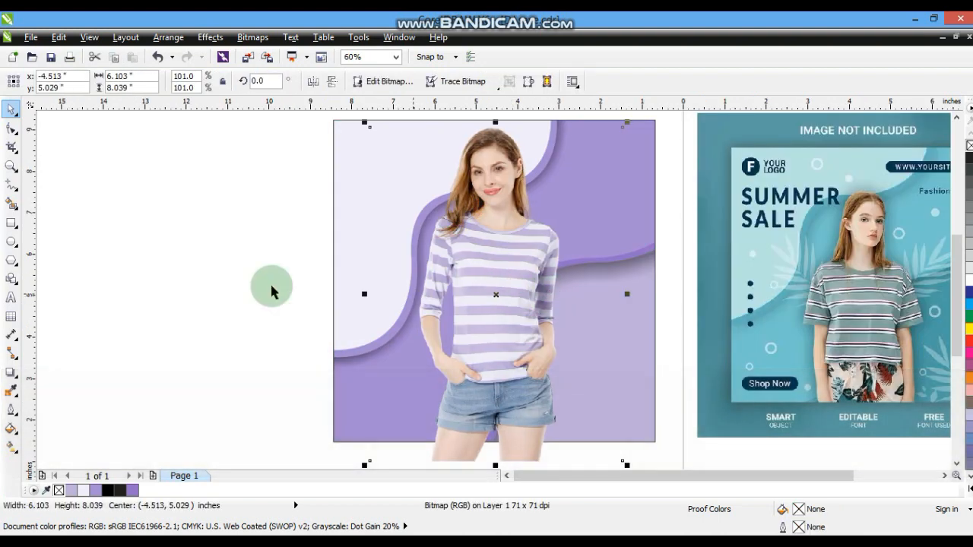
Add a vertical drop shadow to the striped-shirt photo and colour it deep purple, #6C3A82.
{"action": "left_click", "coordinate": [10, 392]}
{"action": "left_click_drag", "start_coordinate": [495, 210], "coordinate": [493, 467]}
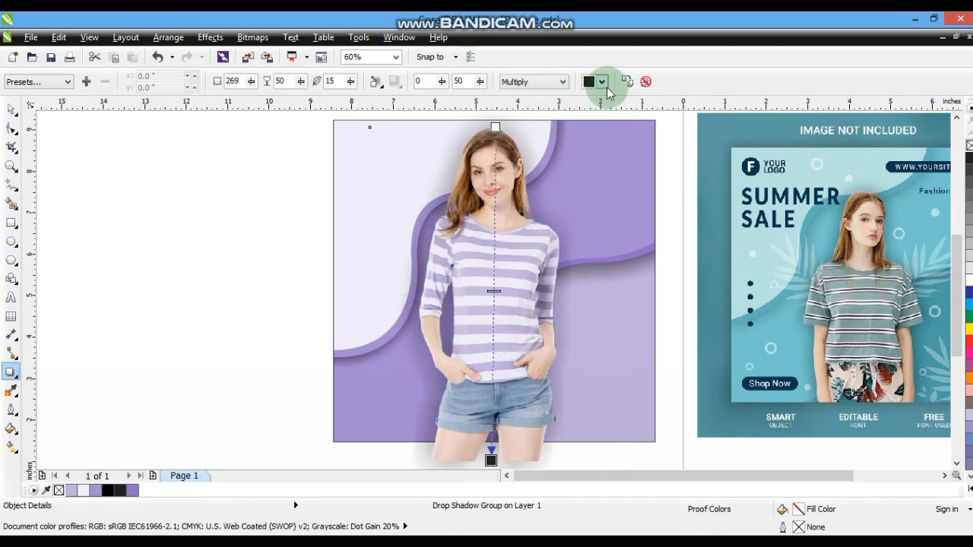
{"action": "left_click", "coordinate": [602, 82]}
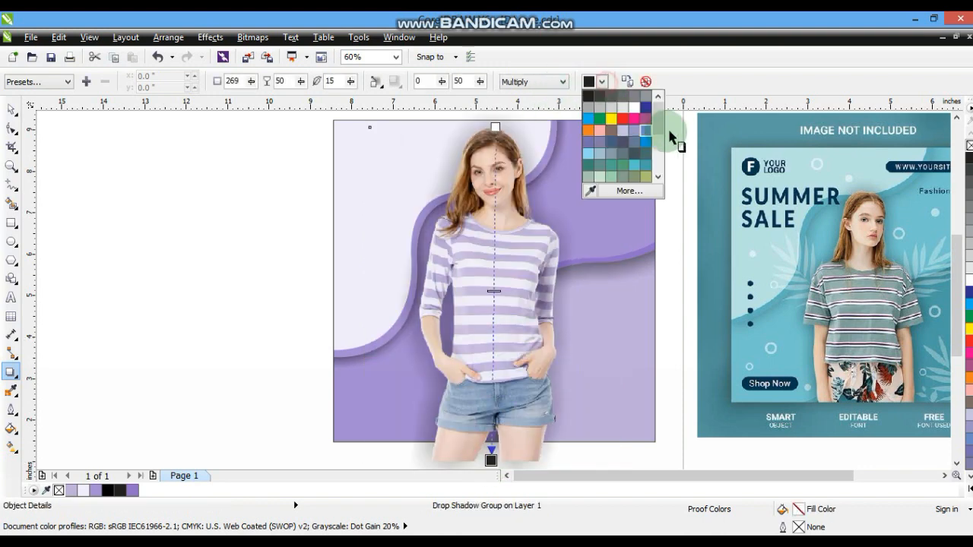
{"action": "left_click", "coordinate": [630, 191]}
{"action": "left_click", "coordinate": [551, 173]}
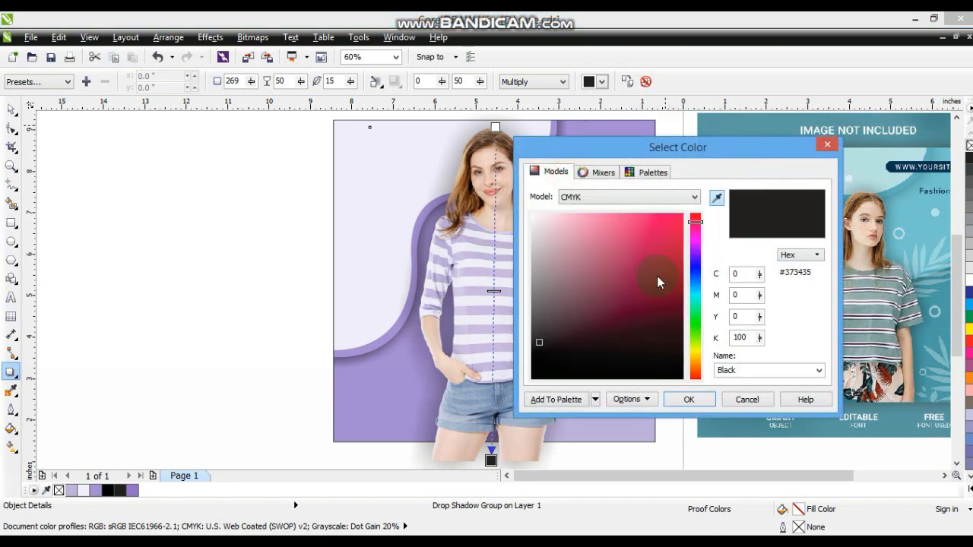
{"action": "left_click_drag", "start_coordinate": [696, 223], "coordinate": [695, 242]}
{"action": "left_click", "coordinate": [655, 288]}
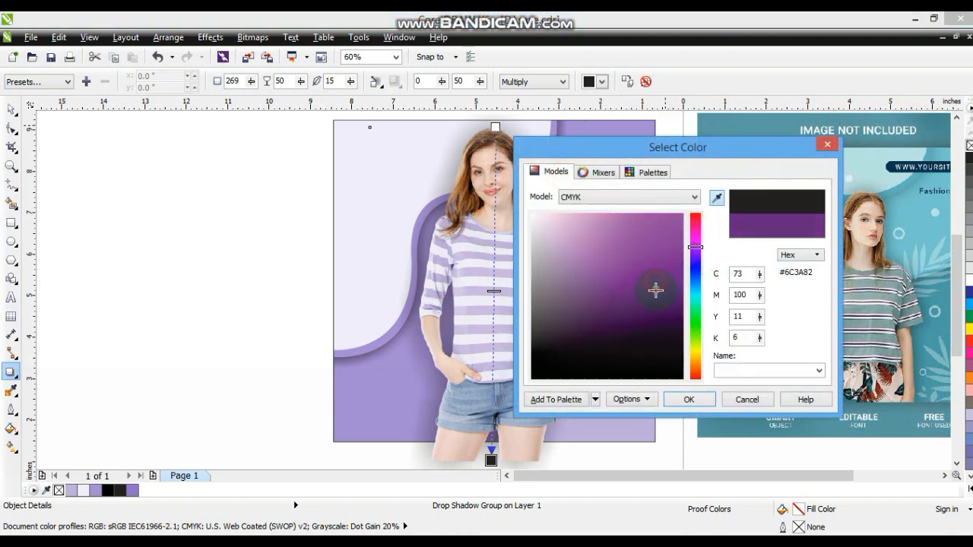
{"action": "left_click", "coordinate": [687, 398]}
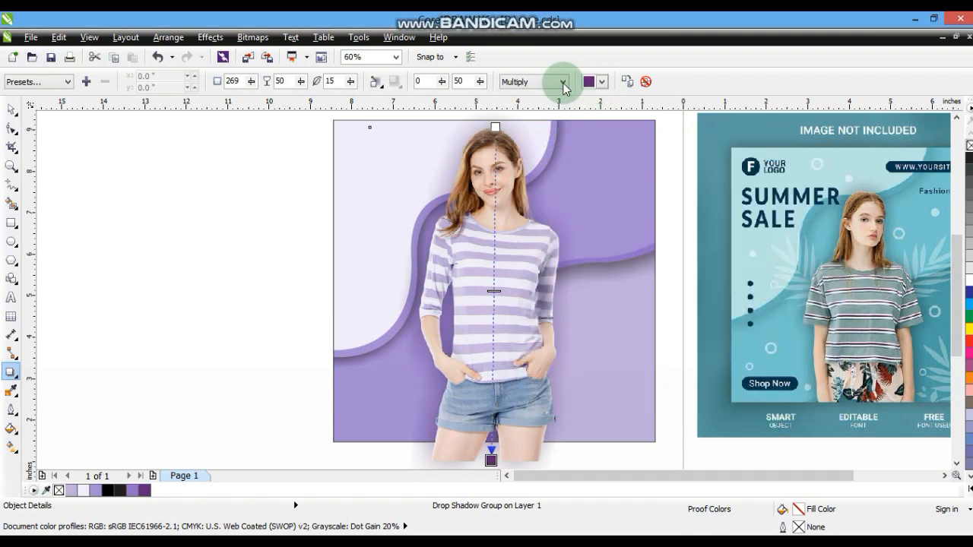
Switch the photo shadow's blend mode to Normal and its feathering direction to Outside.
{"action": "left_click", "coordinate": [564, 85]}
{"action": "left_click", "coordinate": [521, 94]}
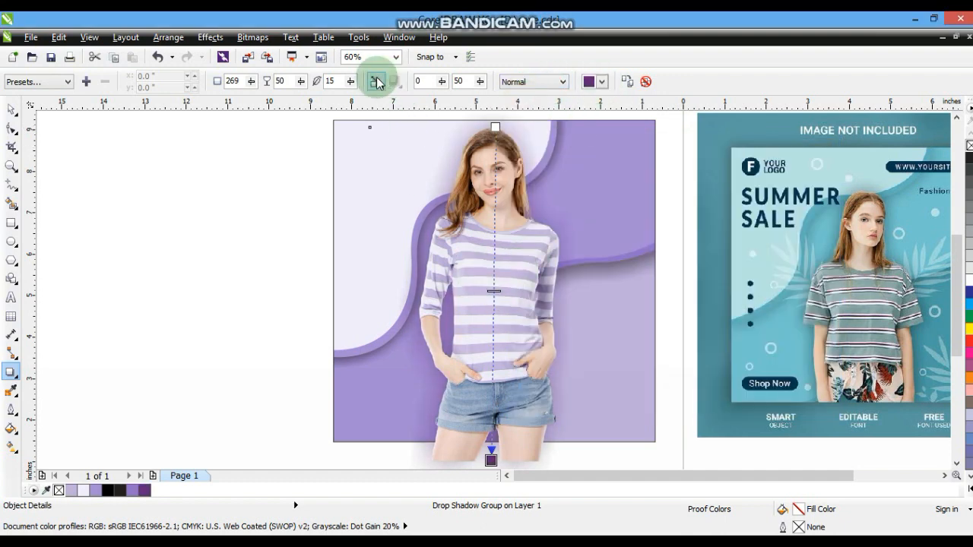
{"action": "left_click", "coordinate": [375, 81]}
{"action": "left_click", "coordinate": [386, 181]}
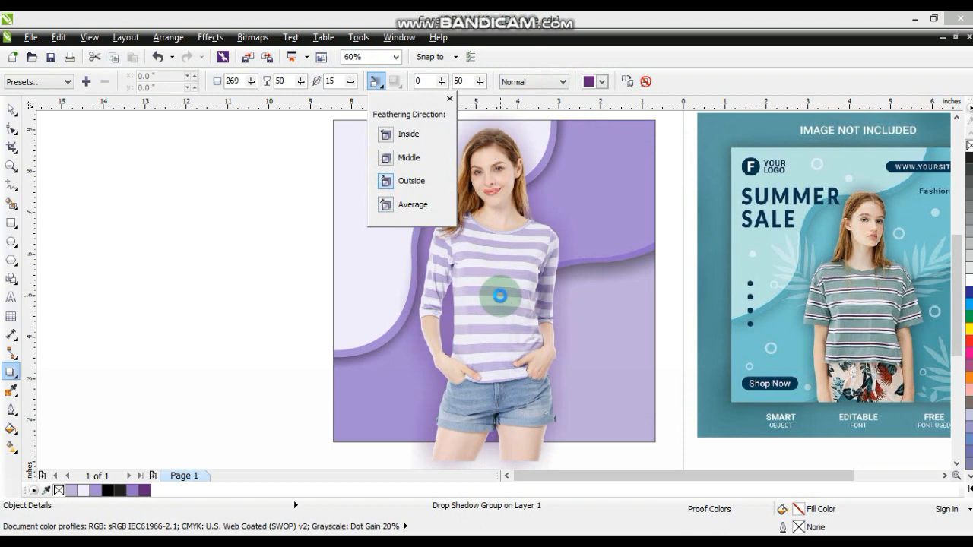
Set the photo shadow's feathering to 5 and its opacity to about 44.
{"action": "left_click", "coordinate": [495, 292]}
{"action": "left_click_drag", "start_coordinate": [493, 293], "coordinate": [493, 360]}
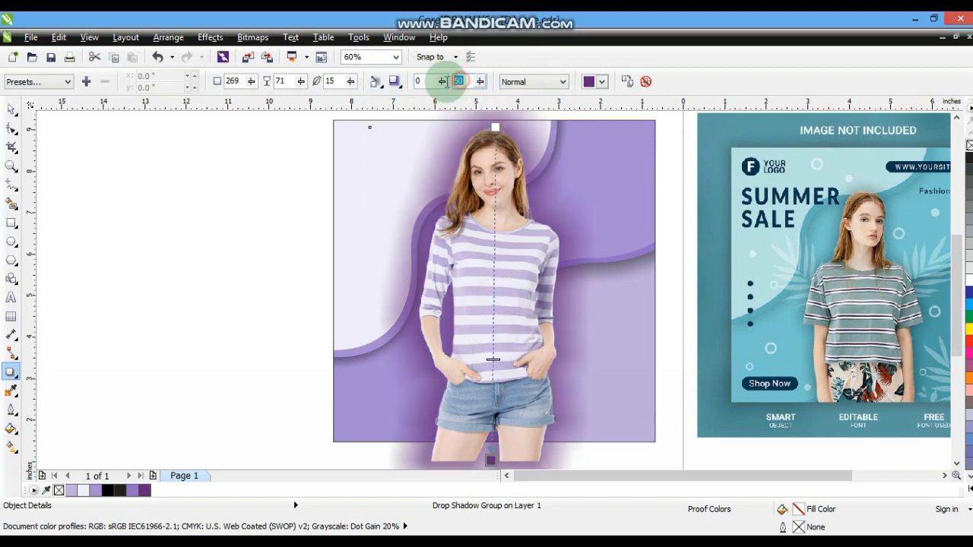
{"action": "key", "text": "Return"}
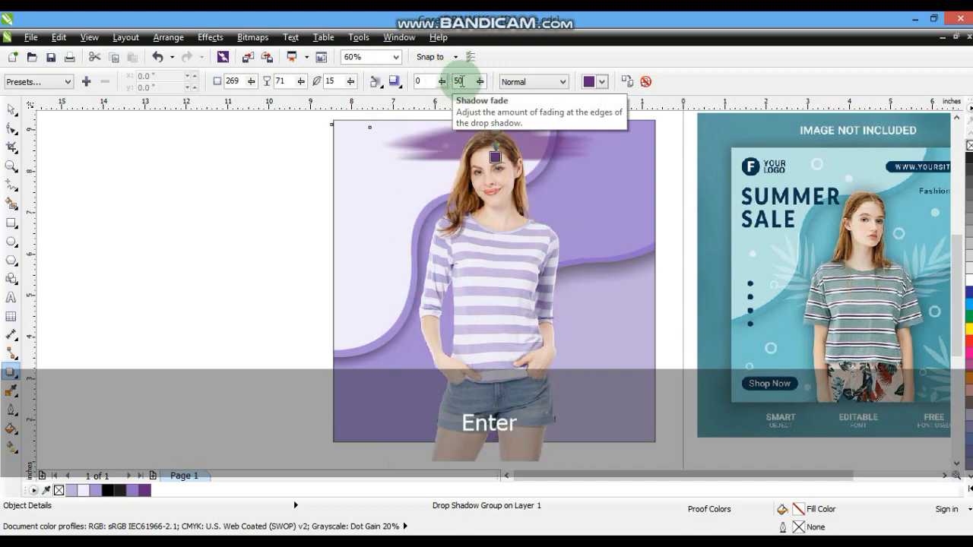
{"action": "key", "text": "ctrl+z"}
{"action": "type", "text": "5"}
{"action": "key", "text": "Return"}
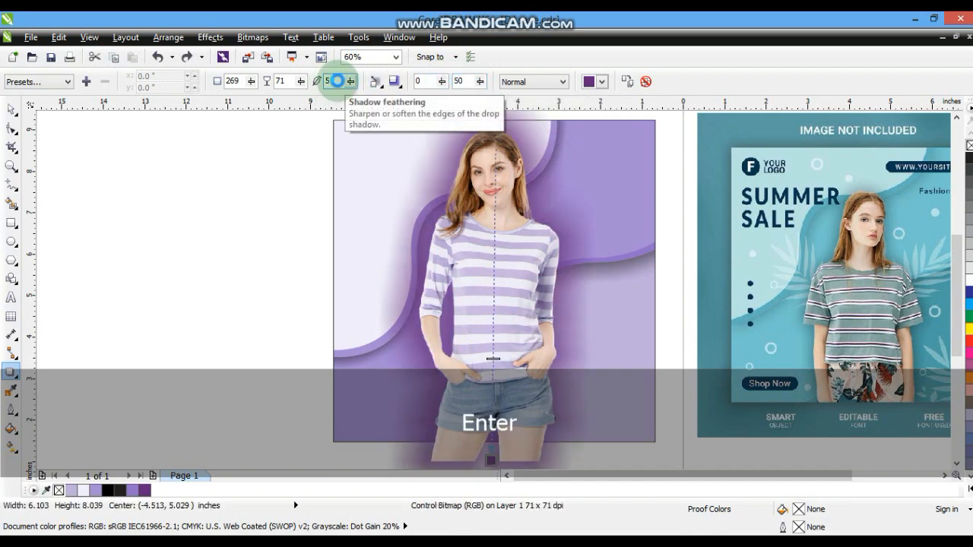
{"action": "left_click", "coordinate": [495, 368]}
{"action": "left_click_drag", "start_coordinate": [492, 359], "coordinate": [497, 461]}
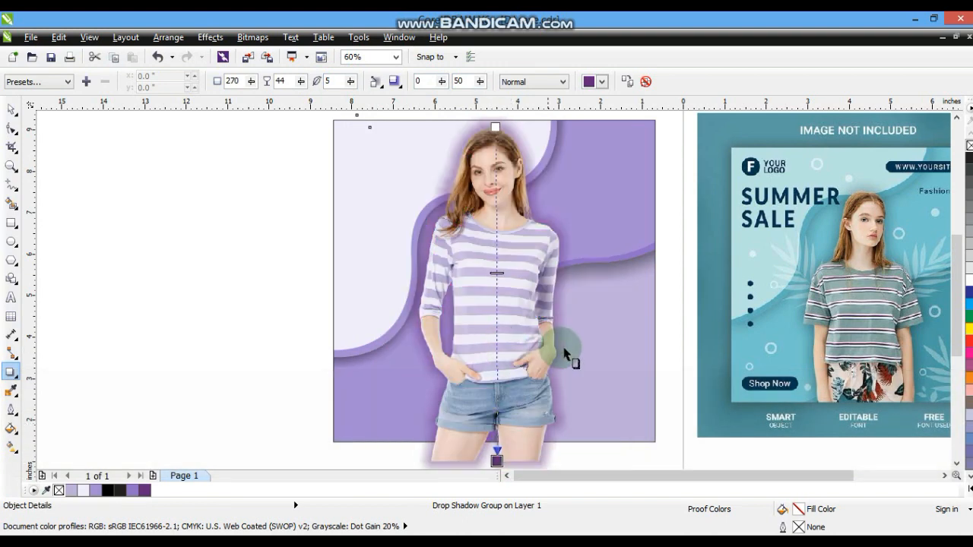
Break the drop shadow apart from the striped-shirt photo and undo the trial moves of the surrounding objects.
{"action": "left_click", "coordinate": [178, 39]}
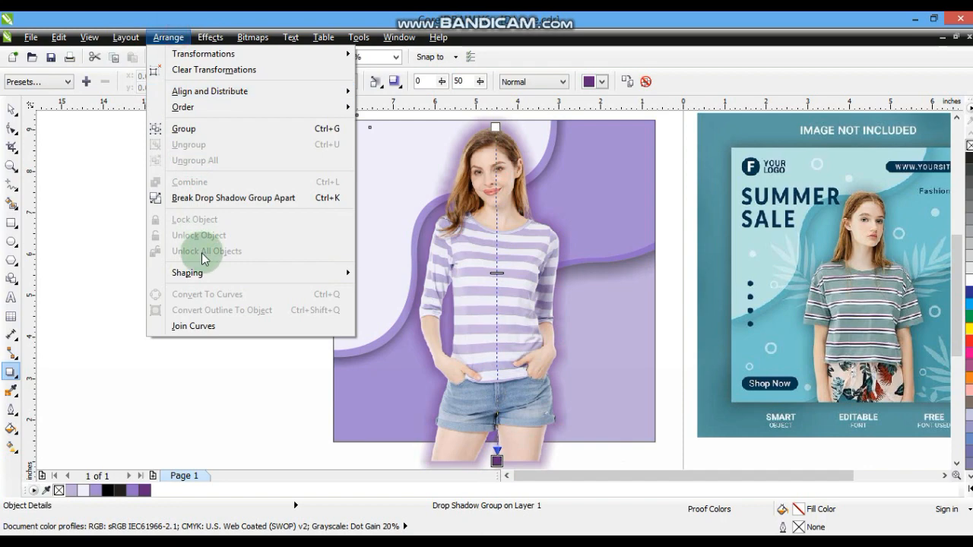
{"action": "left_click", "coordinate": [202, 198]}
{"action": "left_click", "coordinate": [76, 185]}
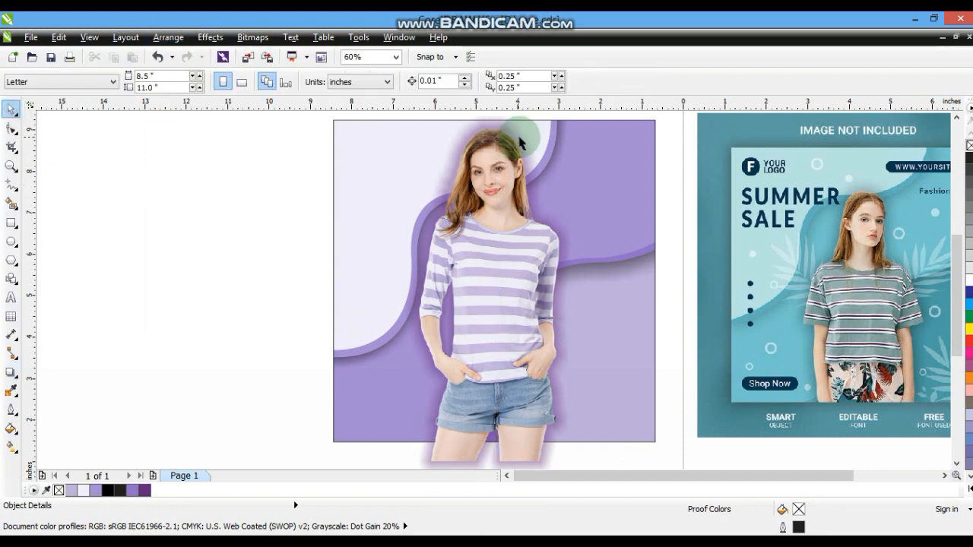
{"action": "left_click_drag", "start_coordinate": [520, 134], "coordinate": [558, 135]}
{"action": "key", "text": "ctrl+z"}
{"action": "left_click", "coordinate": [195, 210]}
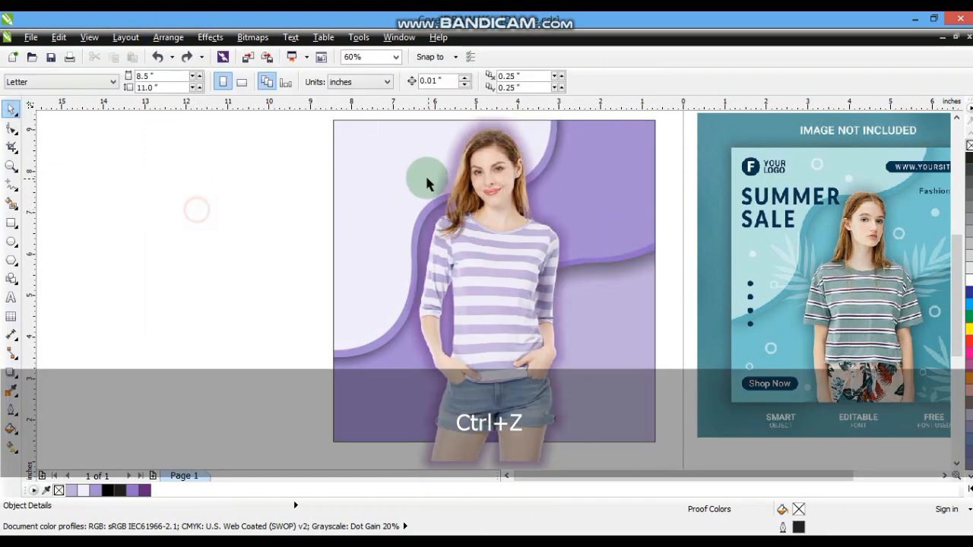
{"action": "left_click_drag", "start_coordinate": [416, 174], "coordinate": [365, 174]}
{"action": "key", "text": "ctrl+z"}
Move the photo aside, off its shadow, and PowerClip the purple shadow inside the lavender square.
{"action": "left_click_drag", "start_coordinate": [466, 224], "coordinate": [252, 215]}
{"action": "left_click", "coordinate": [482, 235]}
{"action": "key", "text": "w"}
{"action": "left_click", "coordinate": [577, 202]}
{"action": "left_click", "coordinate": [507, 324]}
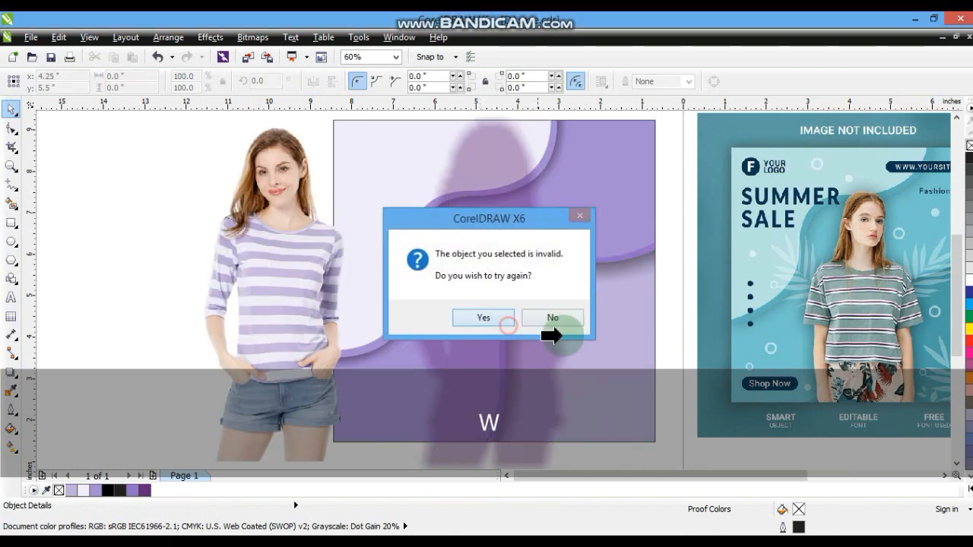
{"action": "left_click", "coordinate": [611, 402]}
Edit the square's PowerClip contents, reorder the purple shadow behind the pale wavy shape, and finish editing.
{"action": "key", "text": "d"}
{"action": "left_click", "coordinate": [508, 308]}
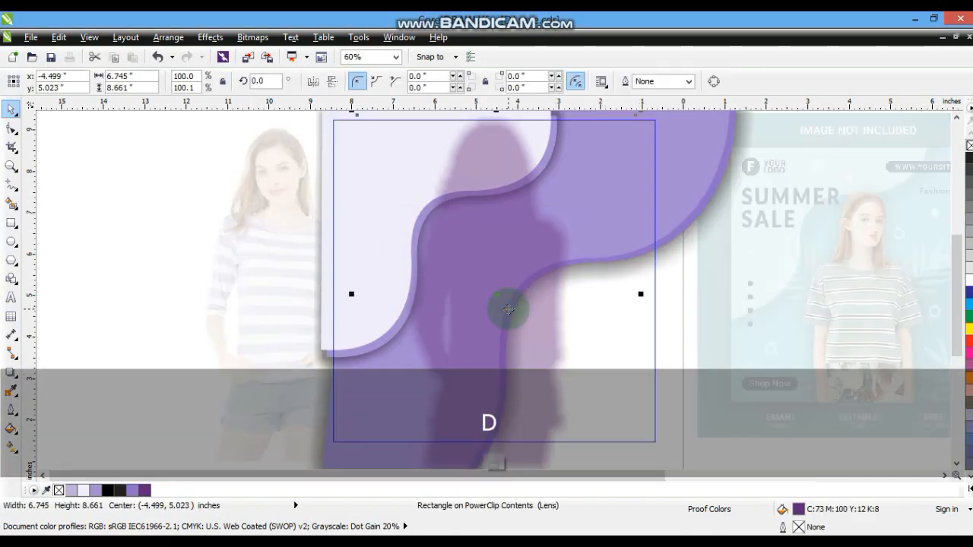
{"action": "left_click", "coordinate": [508, 309], "text": "ctrl"}
{"action": "key", "text": "ctrl+Page_Up"}
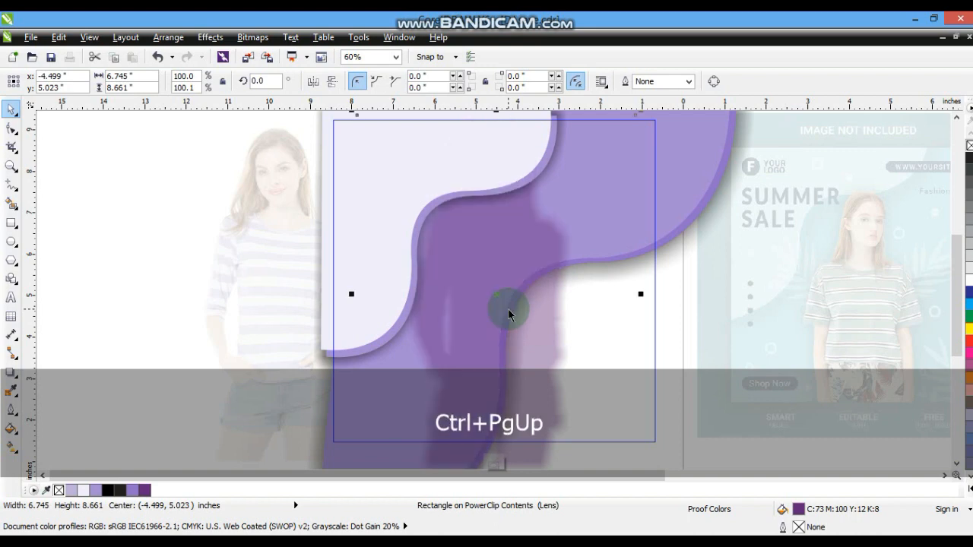
{"action": "key", "text": "f"}
Move the striped-shirt photo back over its purple shadow and PowerClip it inside the lavender square.
{"action": "left_click", "coordinate": [325, 293]}
{"action": "left_click", "coordinate": [591, 279], "text": "shift"}
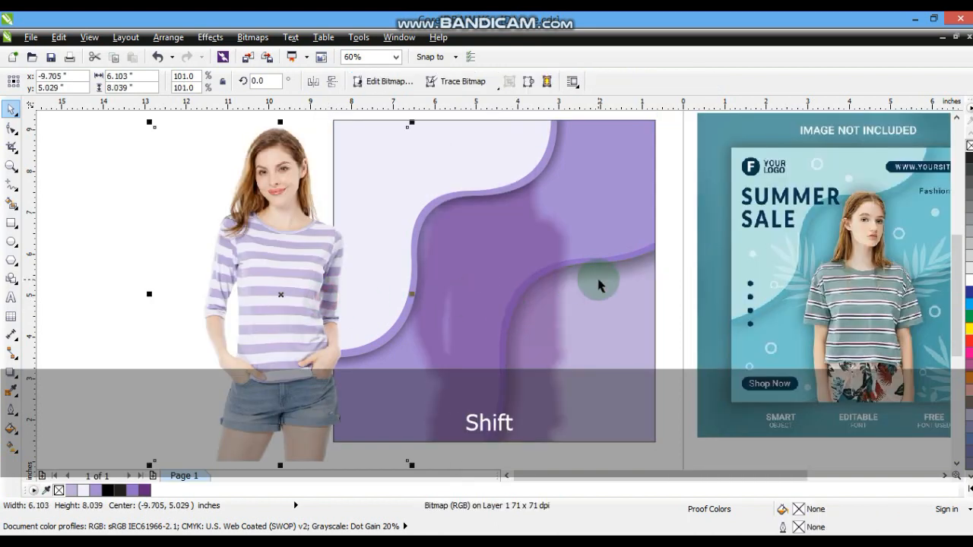
{"action": "key", "text": "c"}
{"action": "left_click", "coordinate": [232, 271]}
{"action": "left_click_drag", "start_coordinate": [527, 296], "coordinate": [531, 296]}
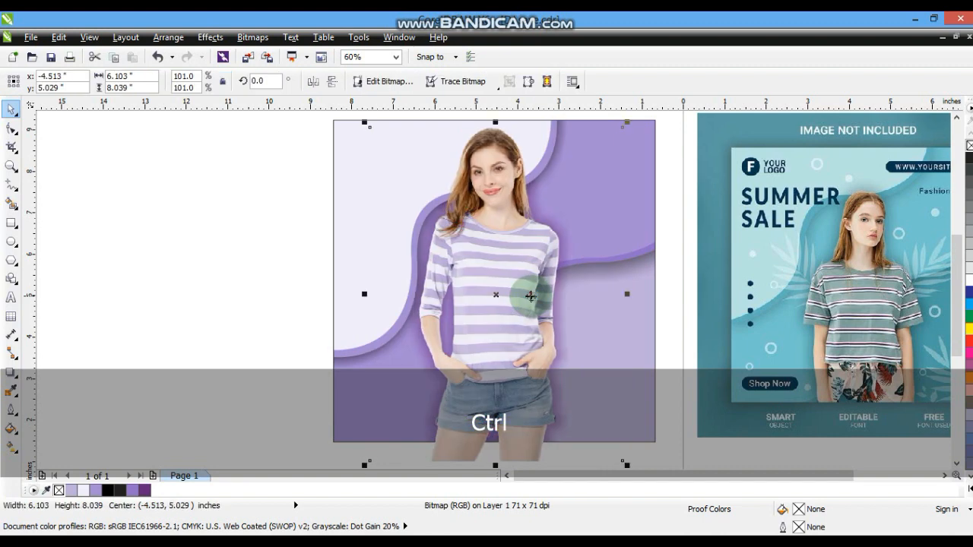
{"action": "key", "text": "w"}
{"action": "left_click", "coordinate": [640, 257]}
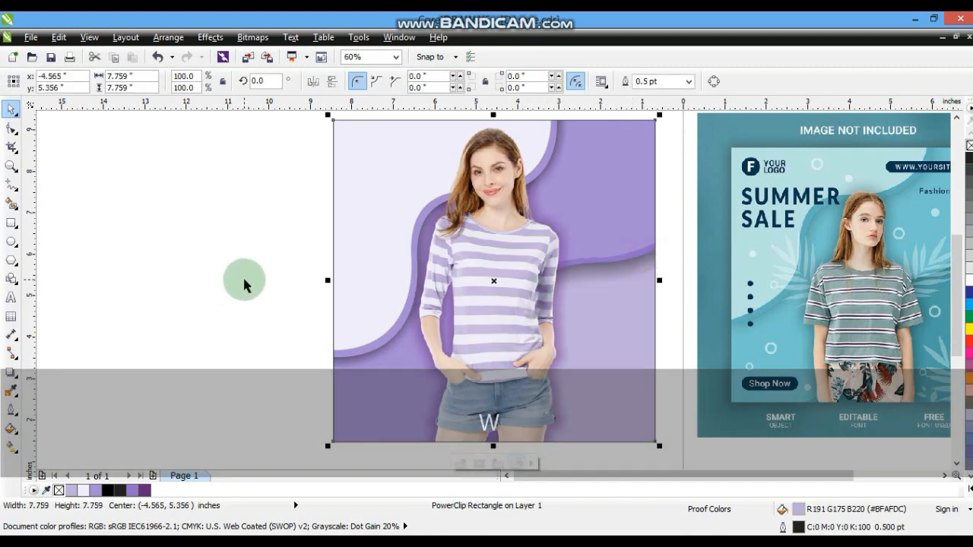
Move the leaves bitmap out to the other side of the lavender design and outline-trace it as a low quality image.
{"action": "scroll", "coordinate": [243, 283], "scroll_direction": "down", "scroll_amount": 3}
{"action": "key", "text": "Escape"}
{"action": "left_click_drag", "start_coordinate": [757, 159], "coordinate": [214, 143]}
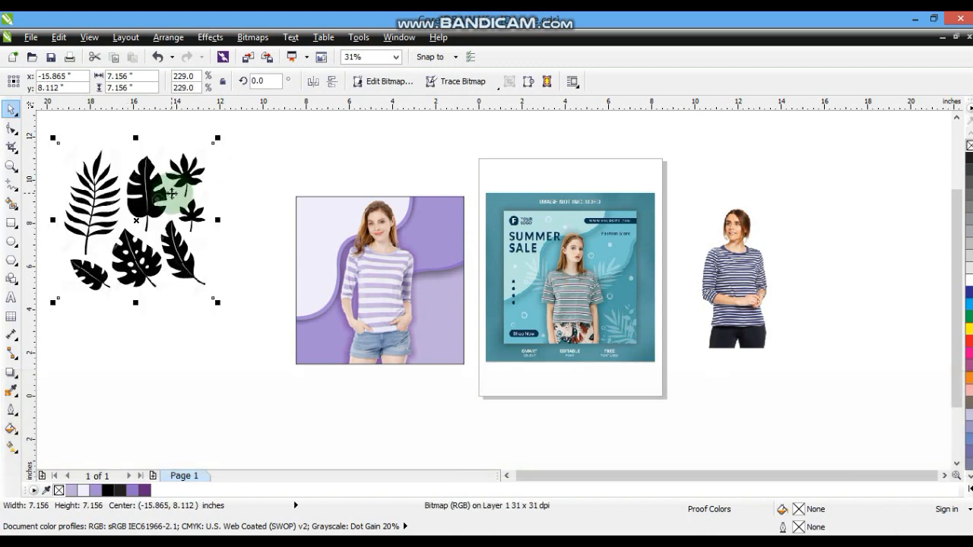
{"action": "right_click", "coordinate": [172, 193]}
{"action": "left_click", "coordinate": [339, 87]}
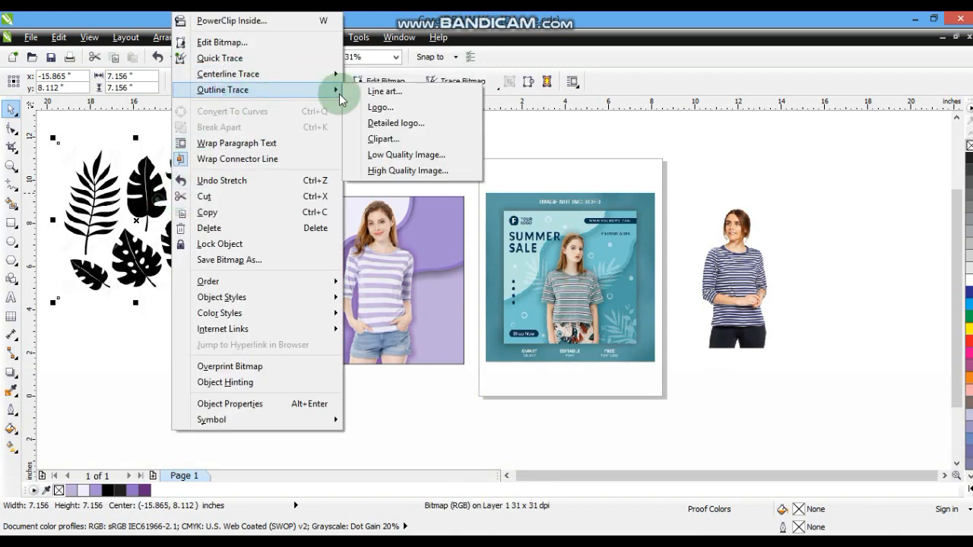
{"action": "left_click", "coordinate": [410, 152]}
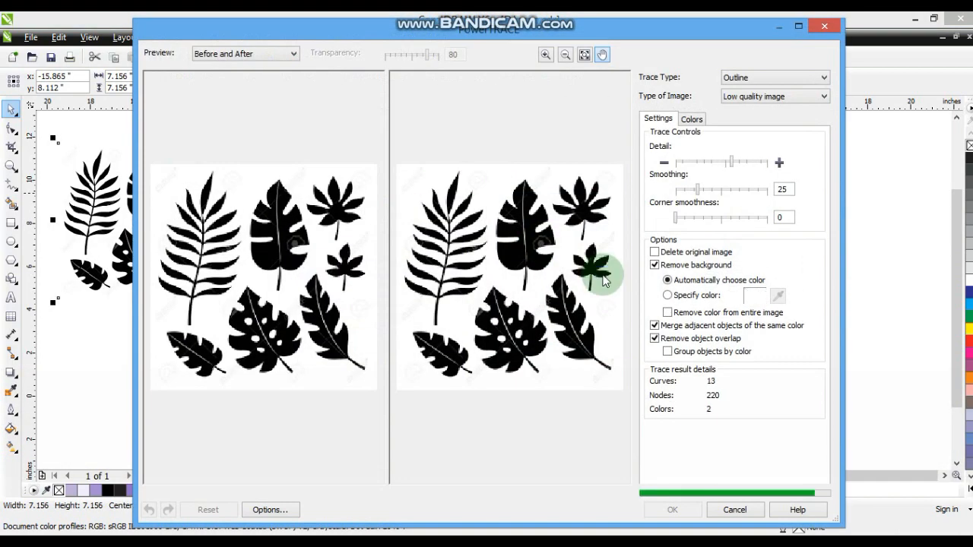
{"action": "left_click", "coordinate": [672, 510]}
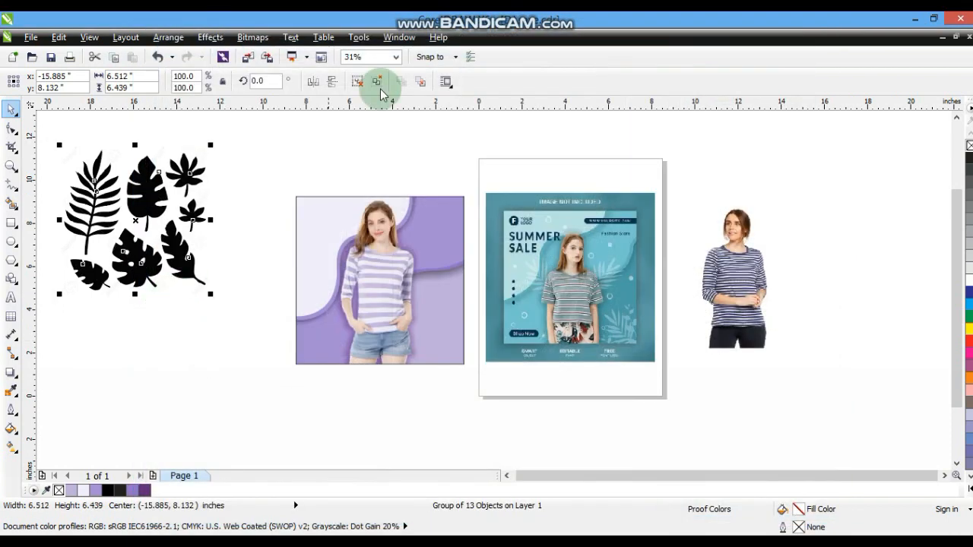
Separate the traced palm leaf's pieces from the other leaves, weld them into one curve, and delete the remaining leaves and bitmap.
{"action": "left_click", "coordinate": [317, 150]}
{"action": "left_click_drag", "start_coordinate": [111, 214], "coordinate": [241, 352]}
{"action": "key", "text": "ctrl+z"}
{"action": "left_click", "coordinate": [102, 154], "text": "shift"}
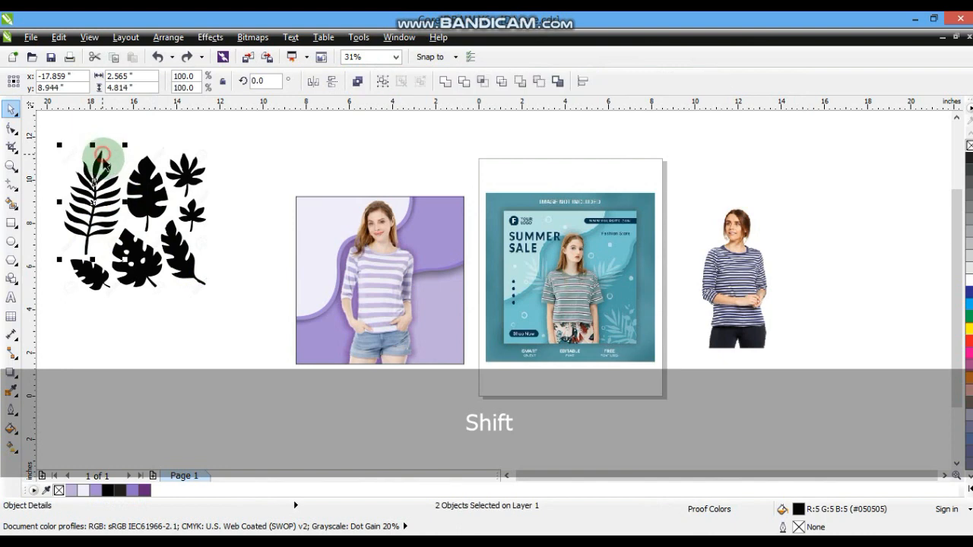
{"action": "left_click_drag", "start_coordinate": [104, 176], "coordinate": [277, 313]}
{"action": "left_click", "coordinate": [445, 81]}
{"action": "left_click", "coordinate": [350, 153]}
{"action": "left_click_drag", "start_coordinate": [242, 147], "coordinate": [20, 325]}
{"action": "key", "text": "Delete"}
Place the palm leaf over the lavender square's lower right corner, scaled to about 83% and rotated to about 35°.
{"action": "left_click_drag", "start_coordinate": [308, 354], "coordinate": [465, 357]}
{"action": "left_click_drag", "start_coordinate": [296, 143], "coordinate": [736, 390]}
{"action": "key", "text": "shift+F2"}
{"action": "key", "text": "Escape"}
{"action": "left_click", "coordinate": [465, 354]}
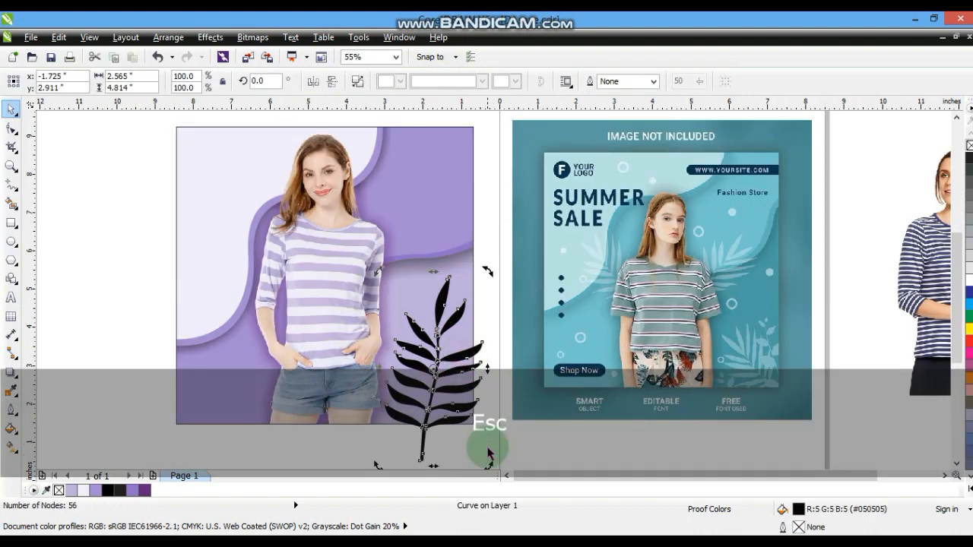
{"action": "mouse_move", "coordinate": [486, 467]}
{"action": "left_mouse_down"}
{"action": "mouse_move", "coordinate": [508, 406]}
{"action": "mouse_move", "coordinate": [478, 456]}
{"action": "left_mouse_up"}
{"action": "left_click_drag", "start_coordinate": [499, 290], "coordinate": [481, 314]}
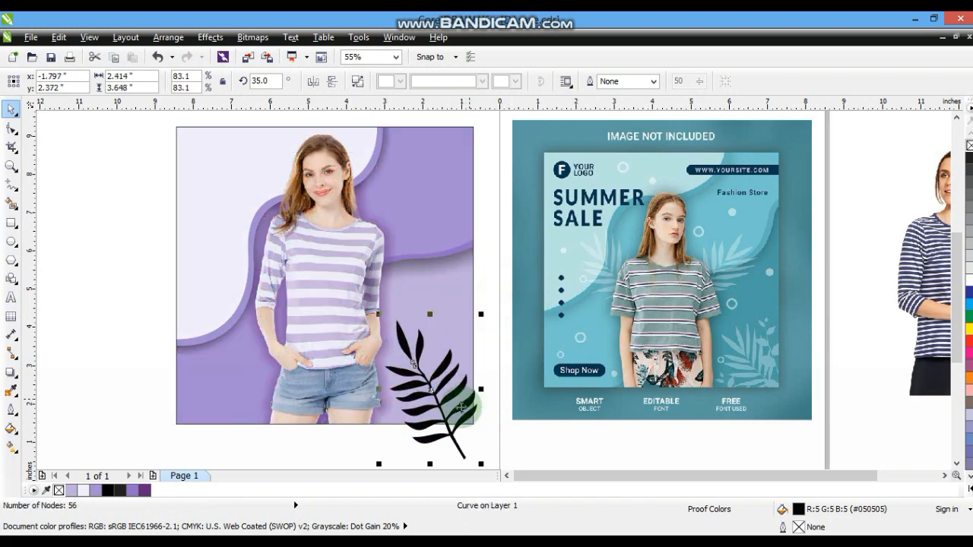
Duplicate the palm leaf beside the woman's shoulder over the purple wave, scaled to about 72% and rotated to about 311°.
{"action": "left_click_drag", "start_coordinate": [437, 391], "coordinate": [375, 256]}
{"action": "key", "text": "KP_Add"}
{"action": "left_click", "coordinate": [376, 256]}
{"action": "left_click_drag", "start_coordinate": [418, 180], "coordinate": [417, 304]}
{"action": "left_click_drag", "start_coordinate": [406, 250], "coordinate": [436, 243]}
{"action": "left_click_drag", "start_coordinate": [476, 203], "coordinate": [457, 213]}
{"action": "left_click_drag", "start_coordinate": [416, 244], "coordinate": [432, 238]}
{"action": "left_click", "coordinate": [433, 236]}
{"action": "left_click", "coordinate": [430, 240]}
{"action": "left_click", "coordinate": [439, 243]}
{"action": "left_click_drag", "start_coordinate": [470, 290], "coordinate": [469, 267]}
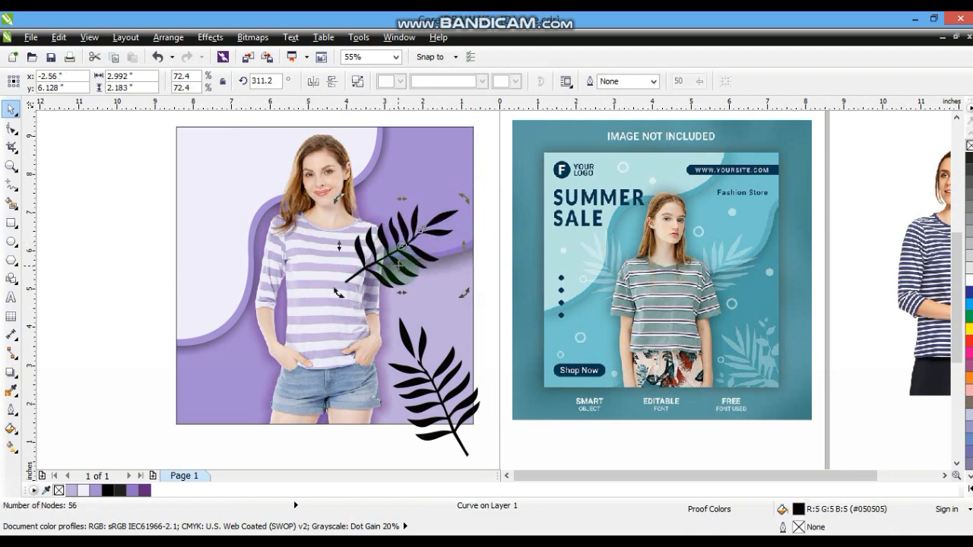
Duplicate the shoulder leaf, mirror it horizontally, and place it beside the woman's opposite arm over the pale wave.
{"action": "key", "text": "KP_Add"}
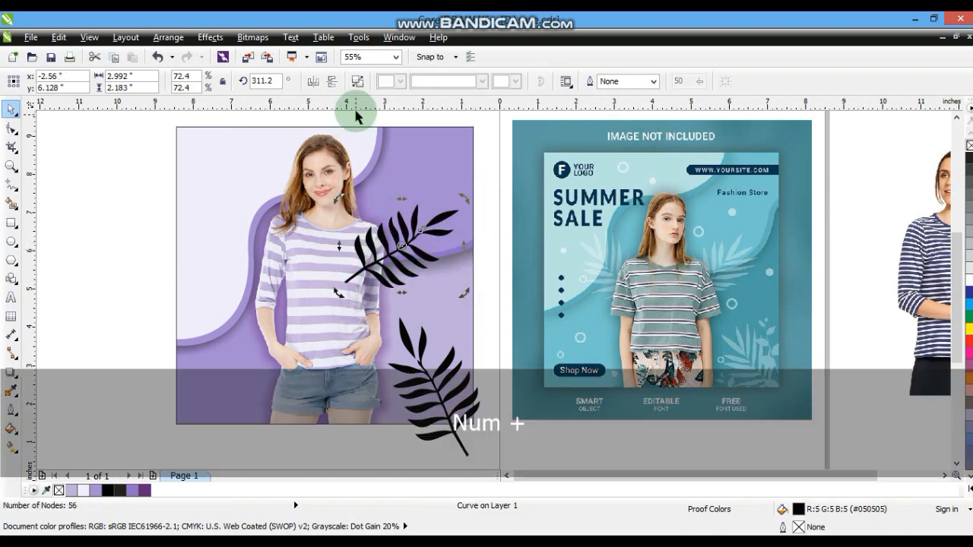
{"action": "left_click", "coordinate": [312, 81]}
{"action": "mouse_move", "coordinate": [437, 274]}
{"action": "left_mouse_down"}
{"action": "mouse_move", "coordinate": [337, 289]}
{"action": "mouse_move", "coordinate": [313, 325]}
{"action": "mouse_move", "coordinate": [278, 306]}
{"action": "mouse_move", "coordinate": [293, 339]}
{"action": "mouse_move", "coordinate": [269, 309]}
{"action": "left_mouse_up"}
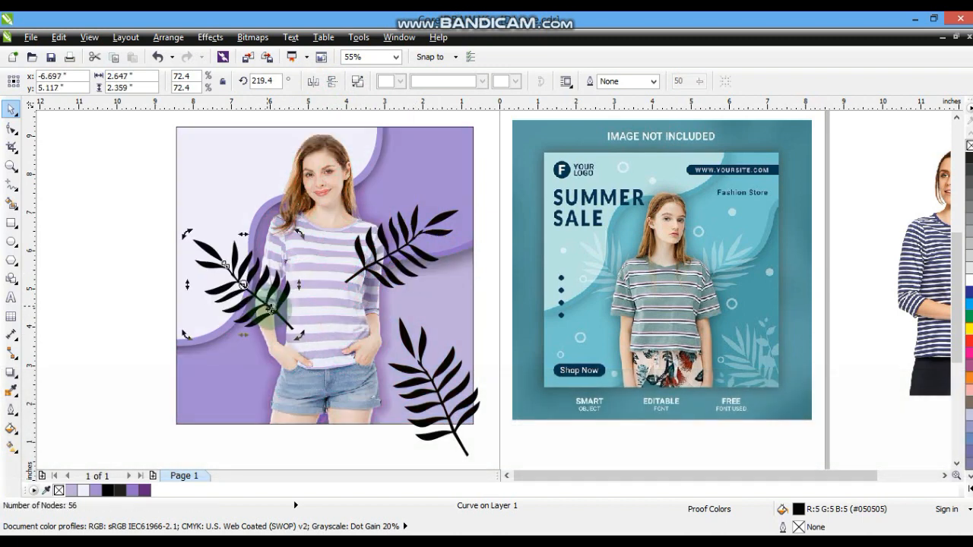
Weld the three palm leaves together and PowerClip them inside the lavender square.
{"action": "left_click", "coordinate": [418, 376], "text": "shift"}
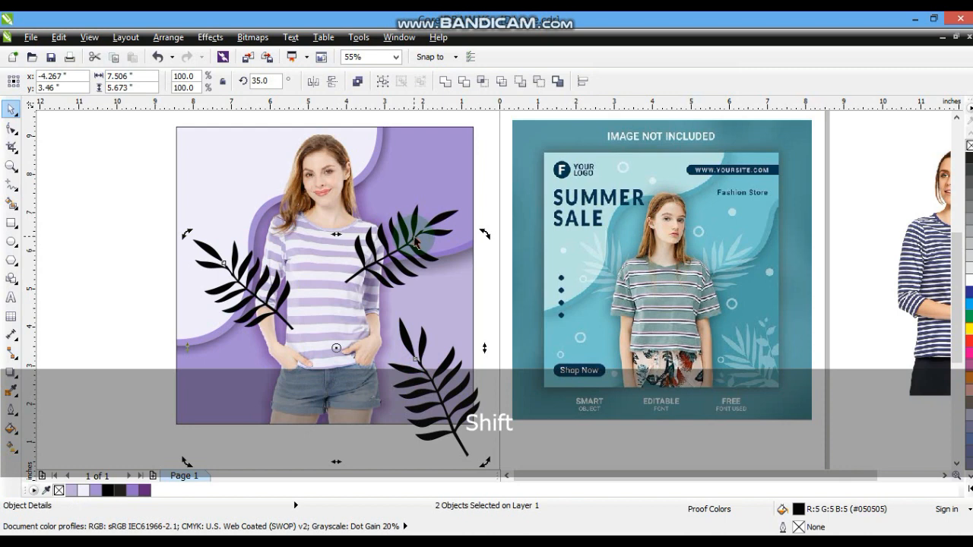
{"action": "left_click", "coordinate": [447, 81]}
{"action": "key", "text": "w"}
{"action": "left_click", "coordinate": [200, 141]}
Edit the square's PowerClip contents, fill the welded leaves with white, and apply a uniform transparency of about 71.
{"action": "key", "text": "d"}
{"action": "left_click", "coordinate": [233, 267]}
{"action": "left_click", "coordinate": [968, 280]}
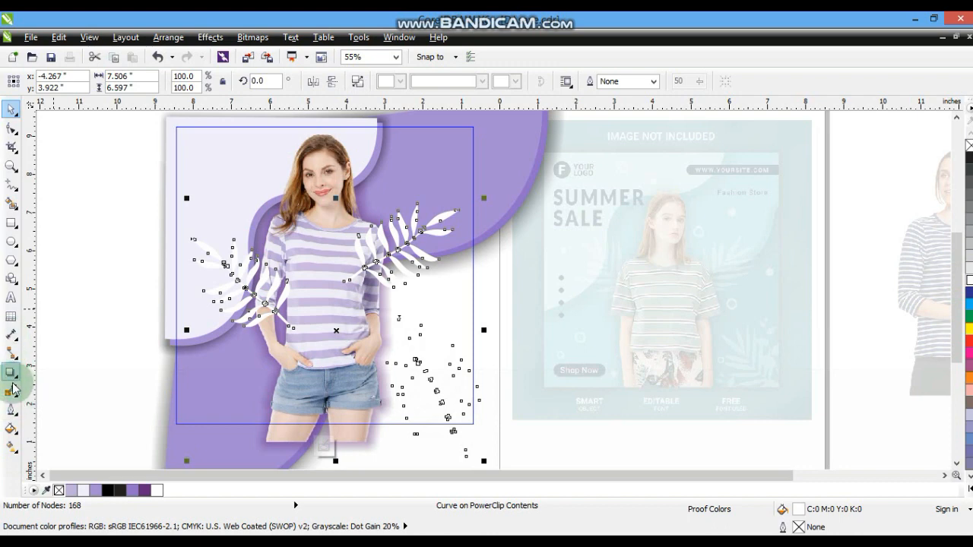
{"action": "left_click", "coordinate": [17, 384]}
{"action": "left_click", "coordinate": [34, 464]}
{"action": "left_click", "coordinate": [86, 84]}
{"action": "left_click", "coordinate": [80, 99]}
{"action": "left_click_drag", "start_coordinate": [225, 85], "coordinate": [240, 86]}
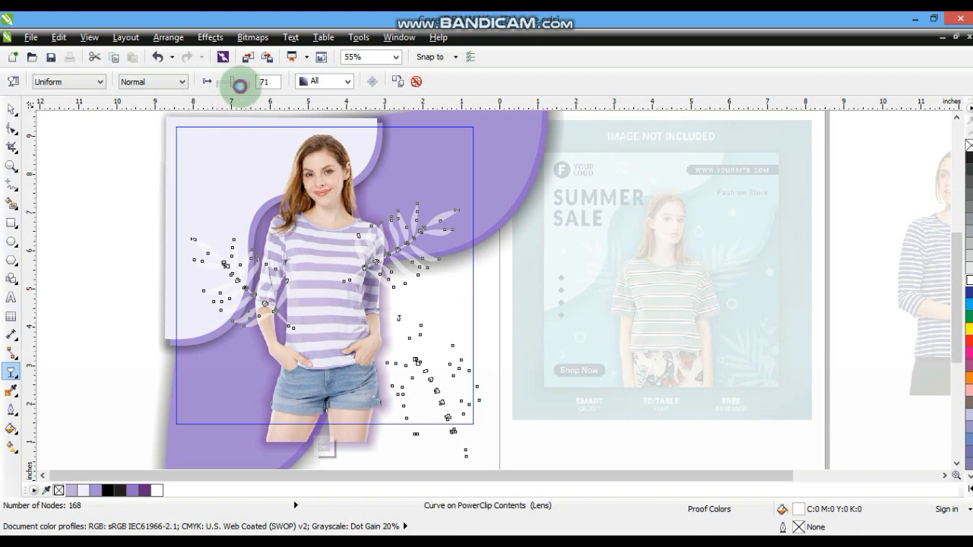
Reorder the transparent leaves behind the woman's photo in the PowerClip contents and finish editing.
{"action": "left_click", "coordinate": [9, 112]}
{"action": "key", "text": "shift+Page_Down"}
{"action": "key", "text": "ctrl+Page_Up"}
{"action": "key", "text": "ctrl+Page_Up"}
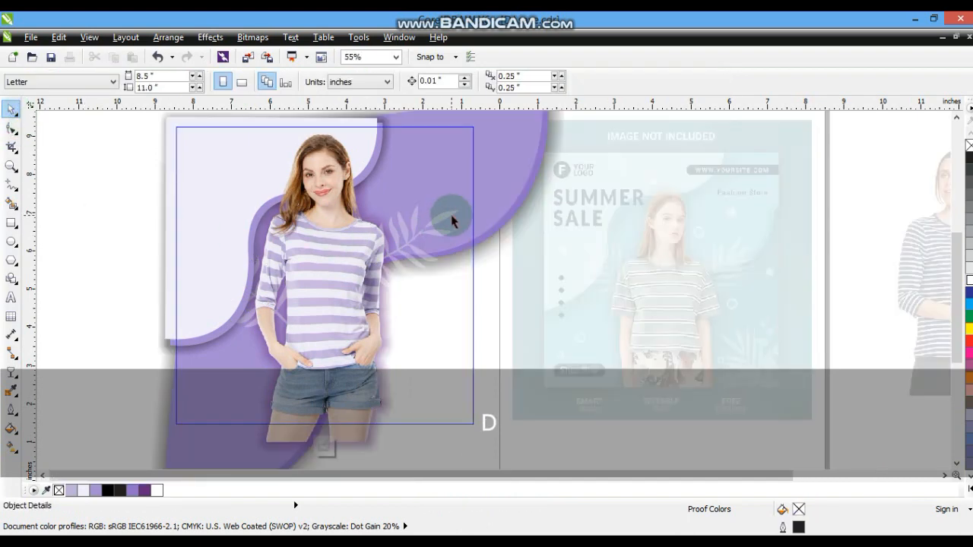
{"action": "left_click", "coordinate": [456, 212]}
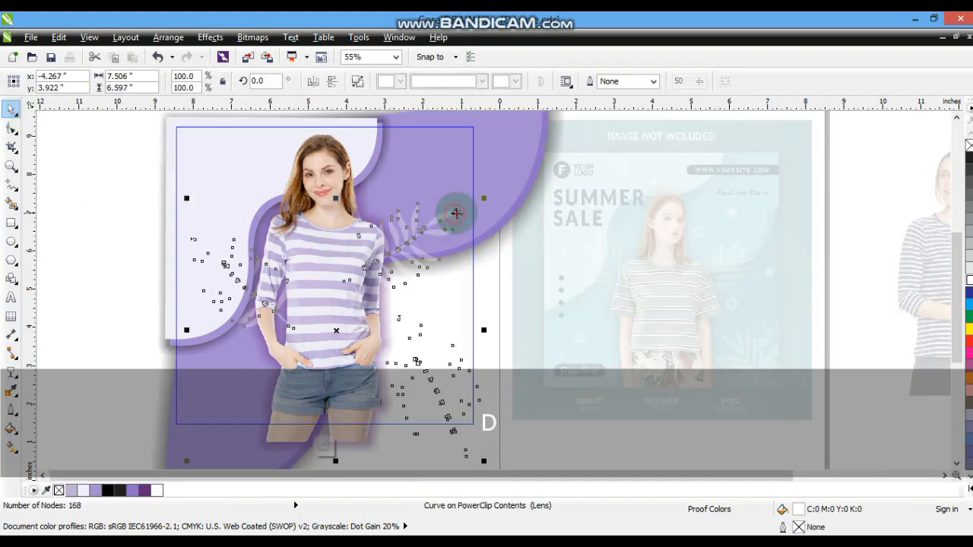
{"action": "key", "text": "ctrl+Page_Up"}
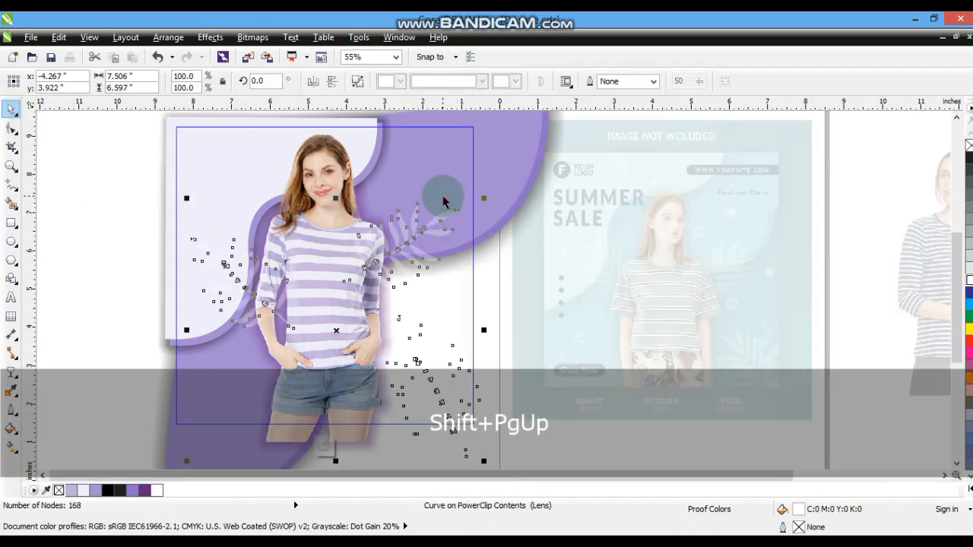
{"action": "key", "text": "f"}
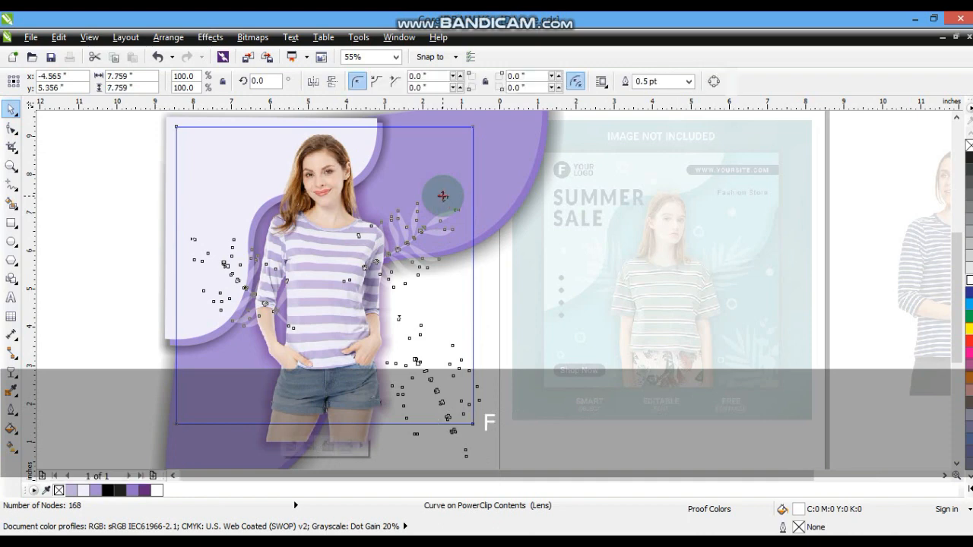
{"action": "left_click", "coordinate": [134, 273]}
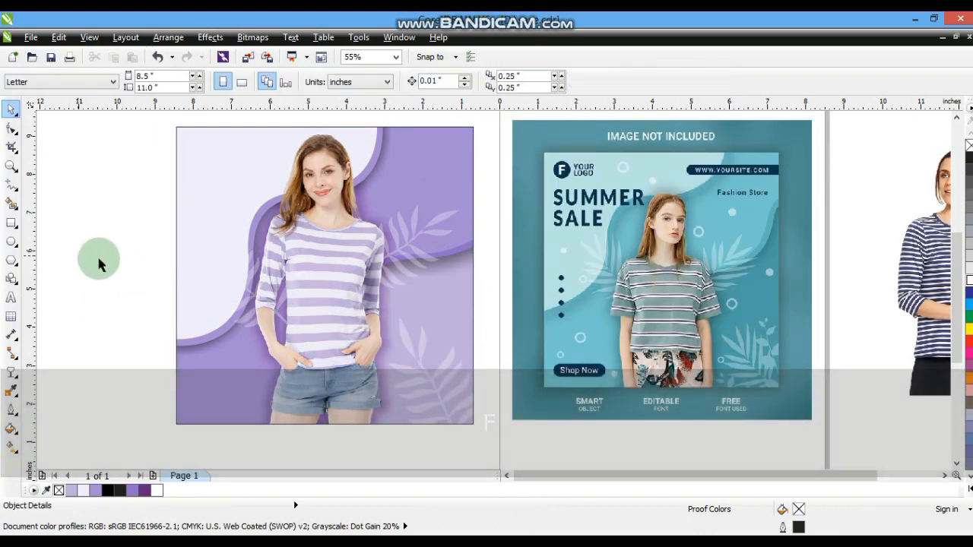
Reopen the PowerClip contents, bring the leaves in front of the pale wave with the woman's photo above them, and finish editing.
{"action": "left_click", "coordinate": [239, 289]}
{"action": "key", "text": "d"}
{"action": "left_click_drag", "start_coordinate": [236, 312], "coordinate": [234, 324]}
{"action": "key", "text": "ctrl+z"}
{"action": "left_click_drag", "start_coordinate": [457, 215], "coordinate": [464, 211]}
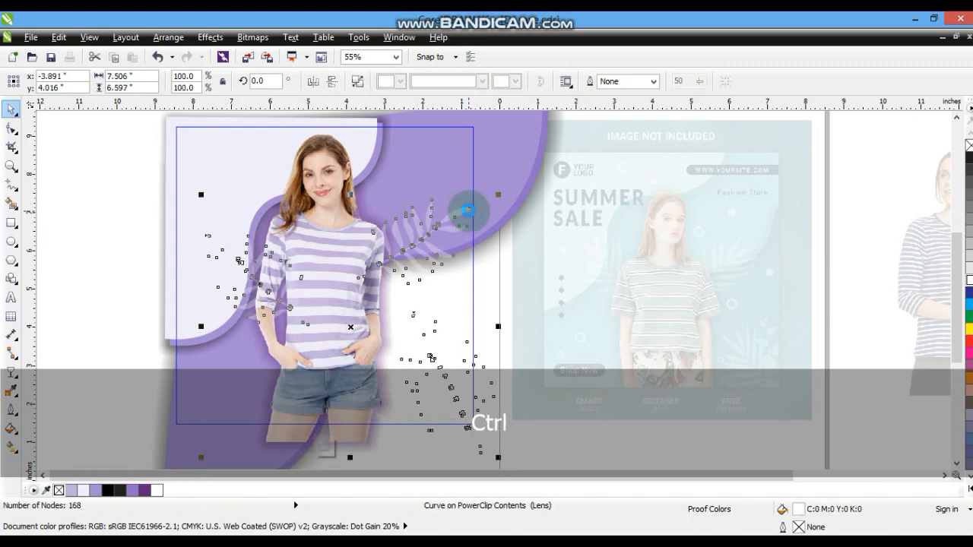
{"action": "key", "text": "ctrl+z"}
{"action": "left_click", "coordinate": [12, 131]}
{"action": "left_click_drag", "start_coordinate": [139, 219], "coordinate": [307, 336]}
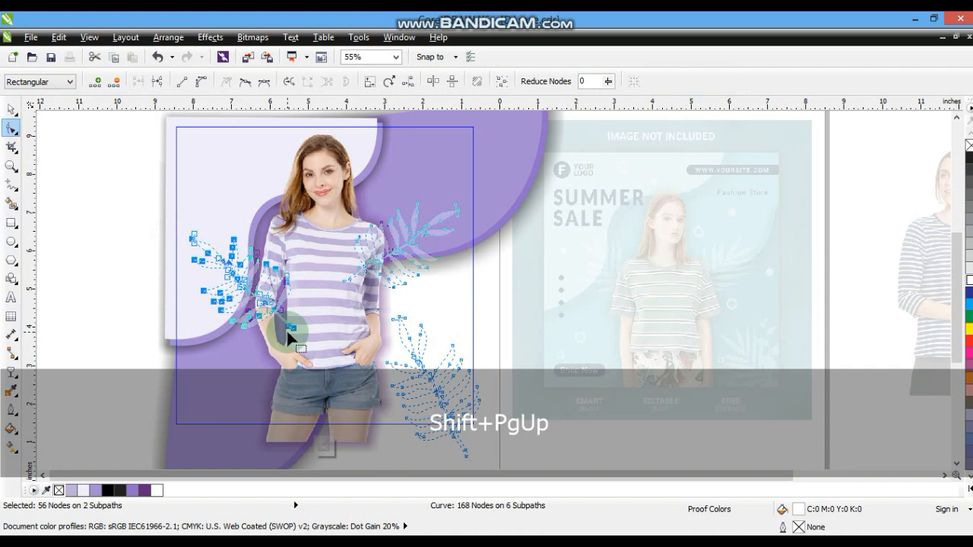
{"action": "left_click", "coordinate": [11, 109]}
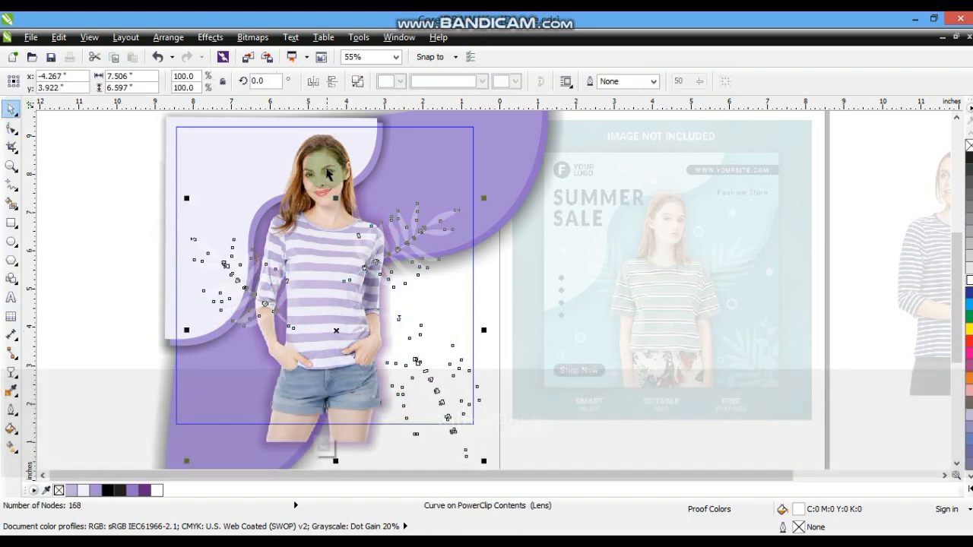
{"action": "left_click", "coordinate": [327, 171]}
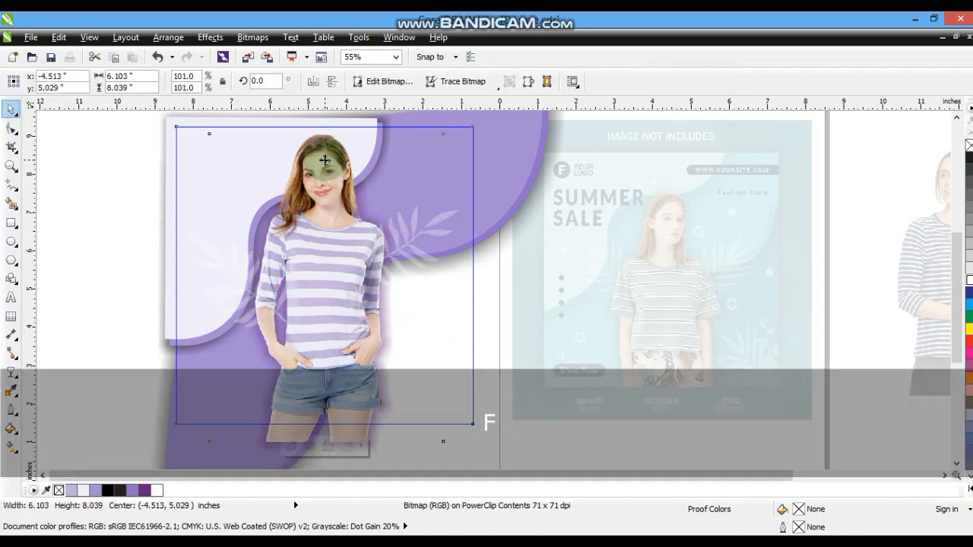
{"action": "left_click", "coordinate": [129, 235]}
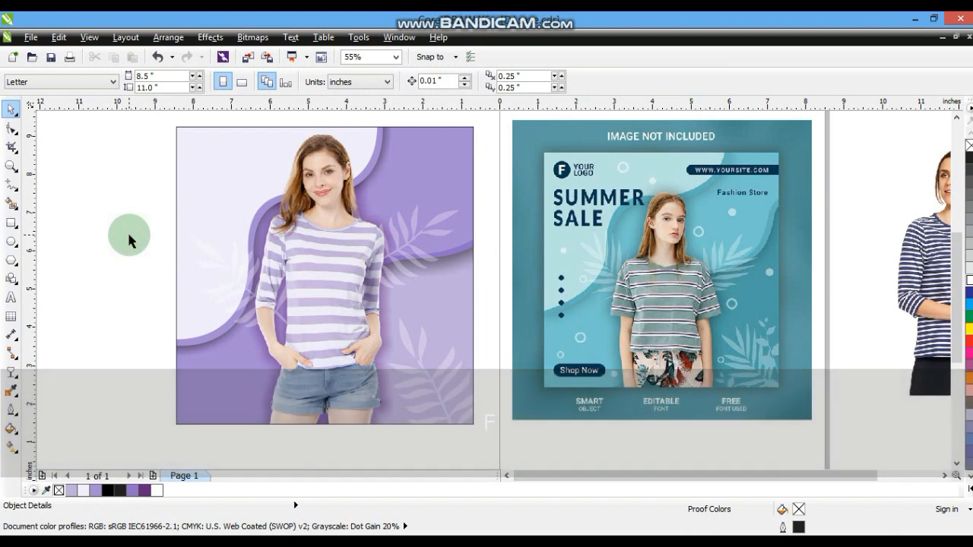
Add the two-line text SUMMER SALE in Zurich BdXCn BT, enlarged to about 71.7 pt, over the design's pale upper corner.
{"action": "left_click", "coordinate": [12, 298]}
{"action": "left_click", "coordinate": [67, 256]}
{"action": "key", "text": "Caps_Lock"}
{"action": "type", "text": "su"}
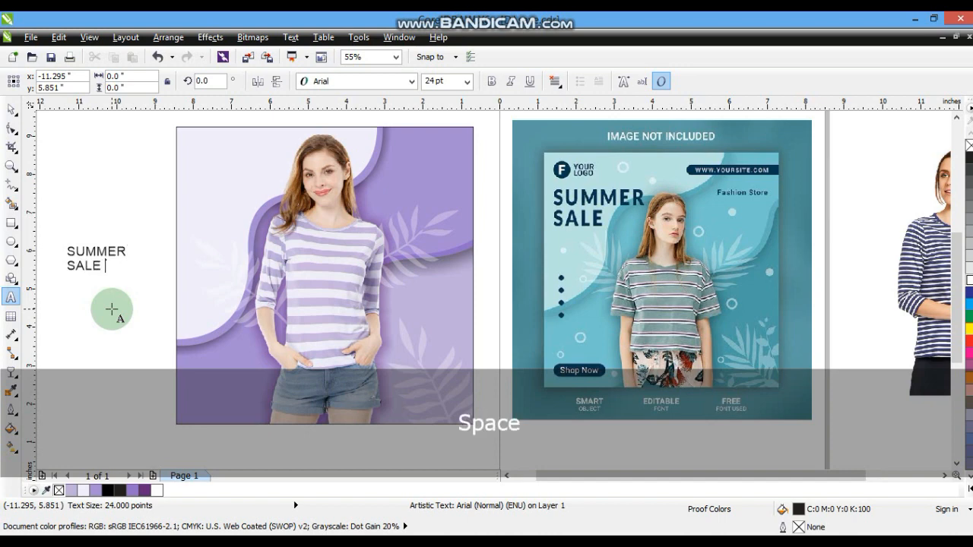
{"action": "left_click", "coordinate": [306, 83]}
{"action": "left_click", "coordinate": [312, 130]}
{"action": "left_click_drag", "start_coordinate": [111, 240], "coordinate": [189, 191]}
{"action": "left_click_drag", "start_coordinate": [146, 213], "coordinate": [257, 160]}
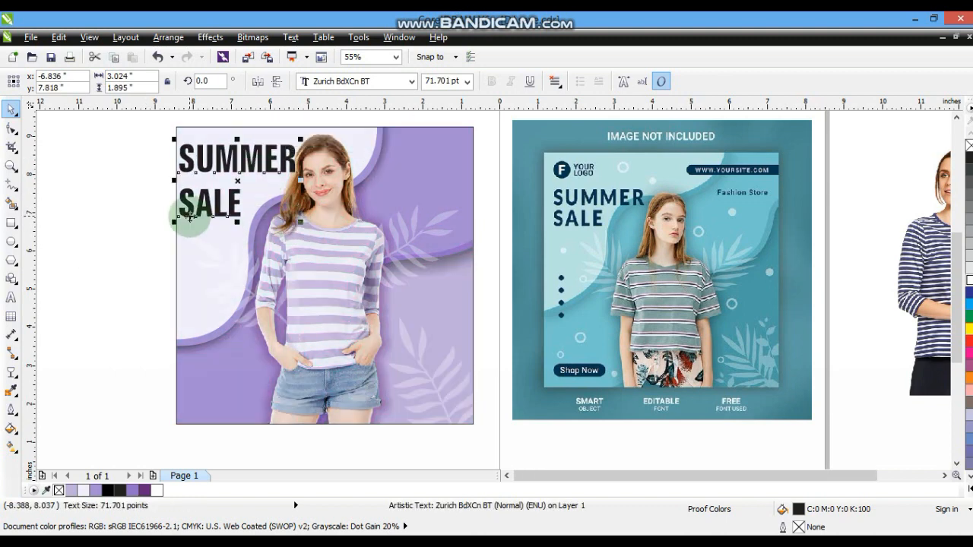
Break the headline into separate lines, tighten their spacing, scale them to about 67.9 pt, and fill them with dark purple.
{"action": "key", "text": "ctrl+k"}
{"action": "left_click_drag", "start_coordinate": [215, 203], "coordinate": [215, 197]}
{"action": "left_click_drag", "start_coordinate": [134, 134], "coordinate": [294, 211]}
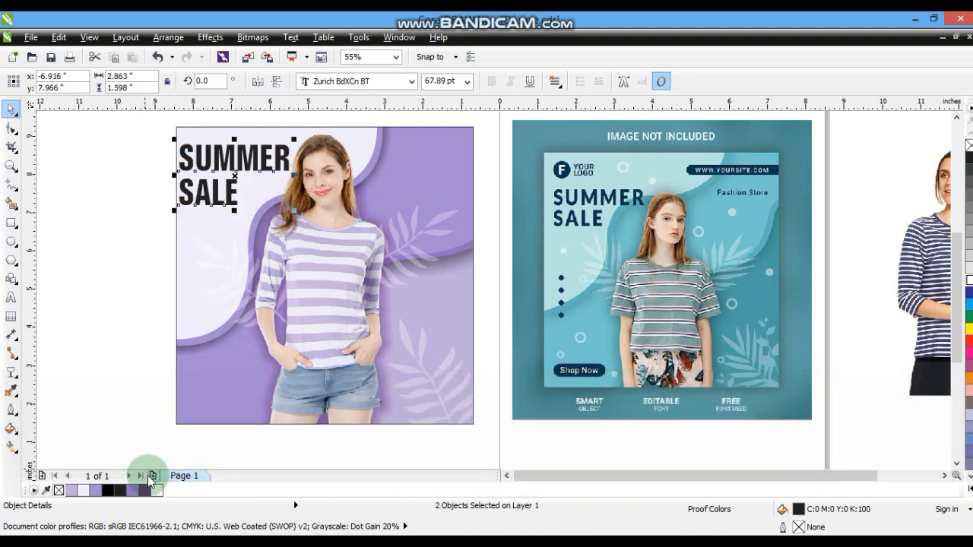
{"action": "left_click", "coordinate": [145, 490]}
{"action": "left_click", "coordinate": [117, 323]}
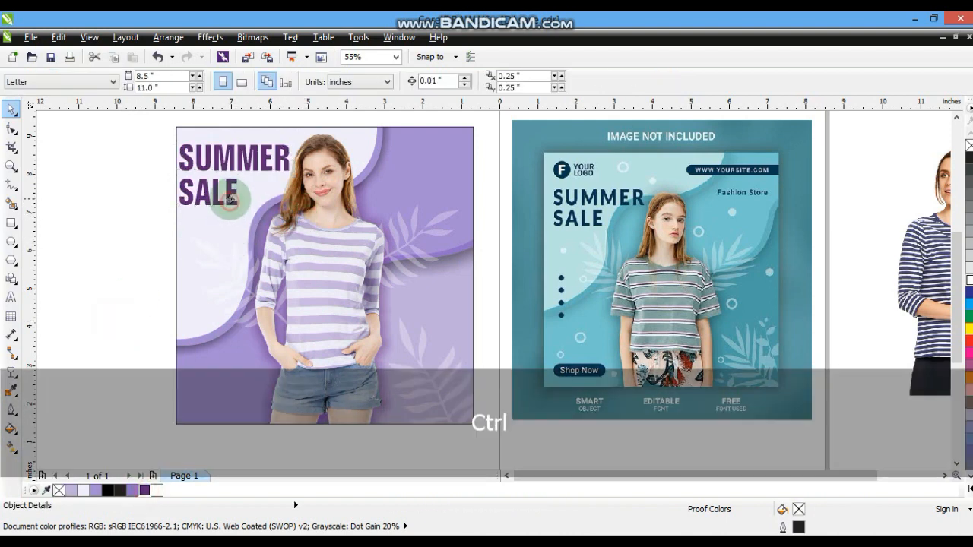
Move SALE slightly closer to SUMMER and shift both headline lines slightly inward from the square's edge.
{"action": "left_click_drag", "start_coordinate": [230, 200], "coordinate": [230, 196]}
{"action": "left_click", "coordinate": [143, 256]}
{"action": "left_click", "coordinate": [129, 274]}
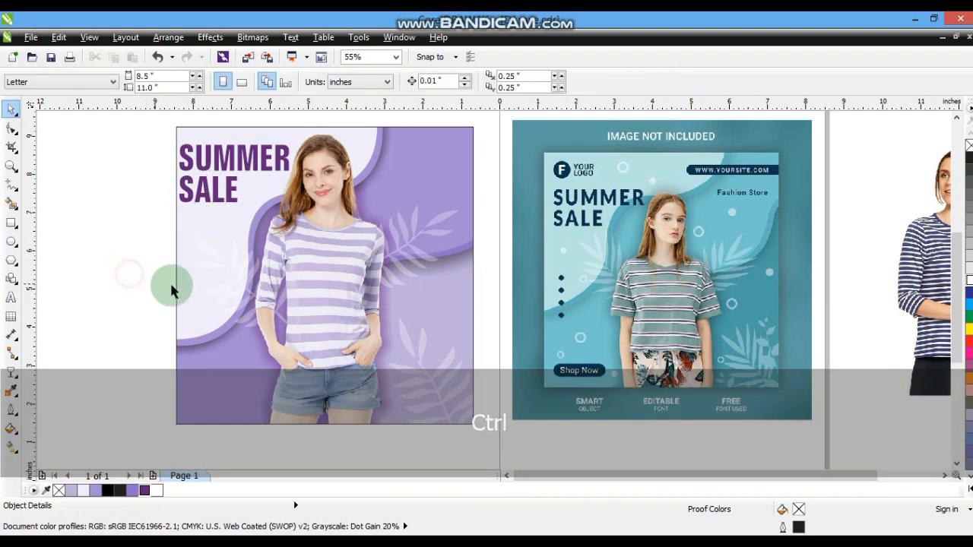
{"action": "left_click", "coordinate": [173, 282]}
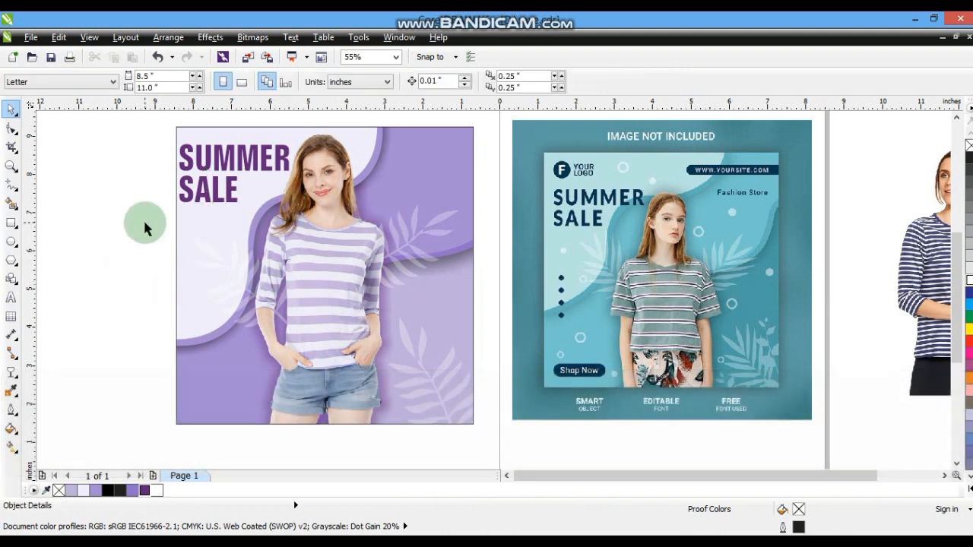
{"action": "left_click_drag", "start_coordinate": [155, 134], "coordinate": [295, 206]}
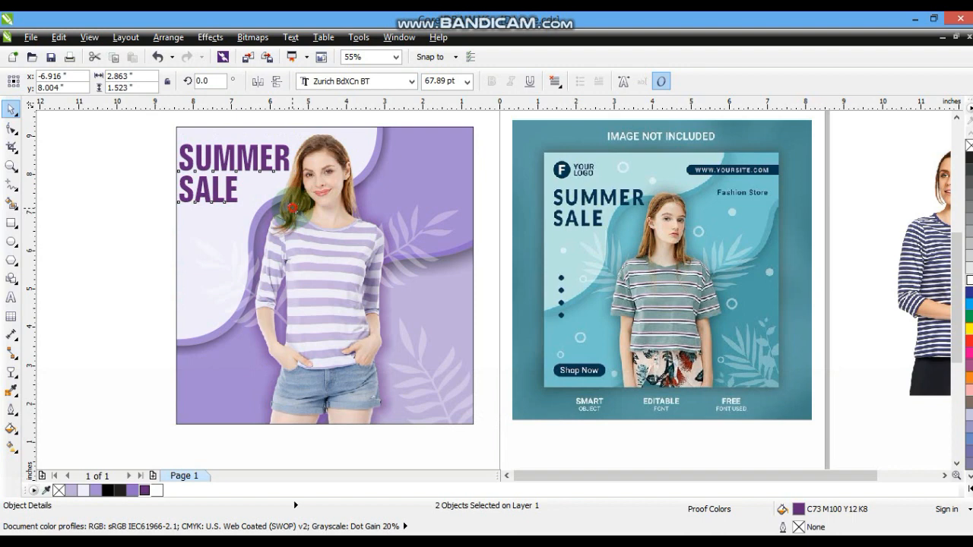
{"action": "left_click_drag", "start_coordinate": [231, 193], "coordinate": [233, 193]}
{"action": "left_click", "coordinate": [78, 291]}
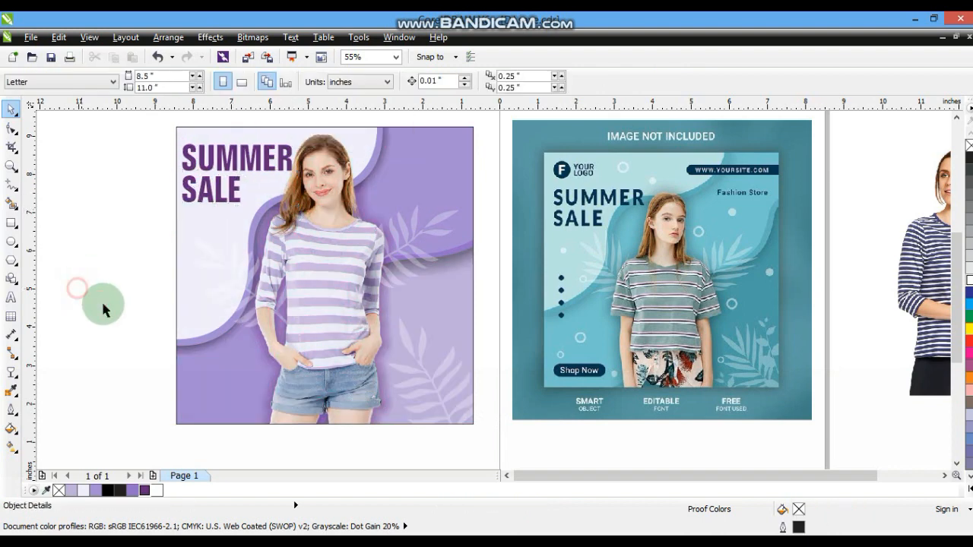
Duplicate the complete lavender Summer Sale design to the empty area on the left of the original.
{"action": "scroll", "coordinate": [460, 304], "scroll_direction": "down", "scroll_amount": 2}
{"action": "key", "text": "Escape"}
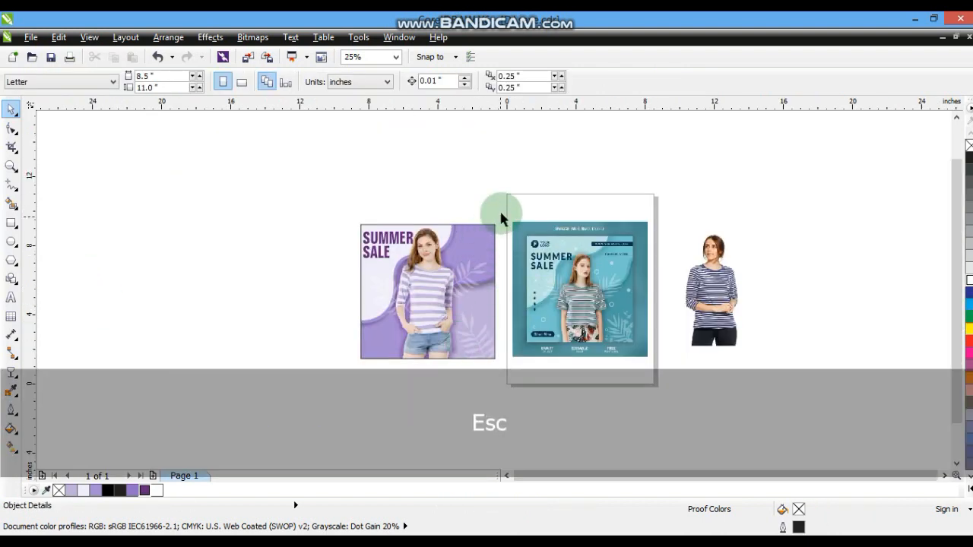
{"action": "left_click_drag", "start_coordinate": [466, 281], "coordinate": [344, 363]}
{"action": "left_click_drag", "start_coordinate": [419, 330], "coordinate": [274, 330]}
{"action": "right_click", "coordinate": [274, 330]}
{"action": "left_click", "coordinate": [334, 395]}
Move the navy-striped-shirt photo beside the duplicated design and delete the purple-striped-shirt photo from the duplicate's PowerClip contents.
{"action": "left_click_drag", "start_coordinate": [727, 280], "coordinate": [179, 290]}
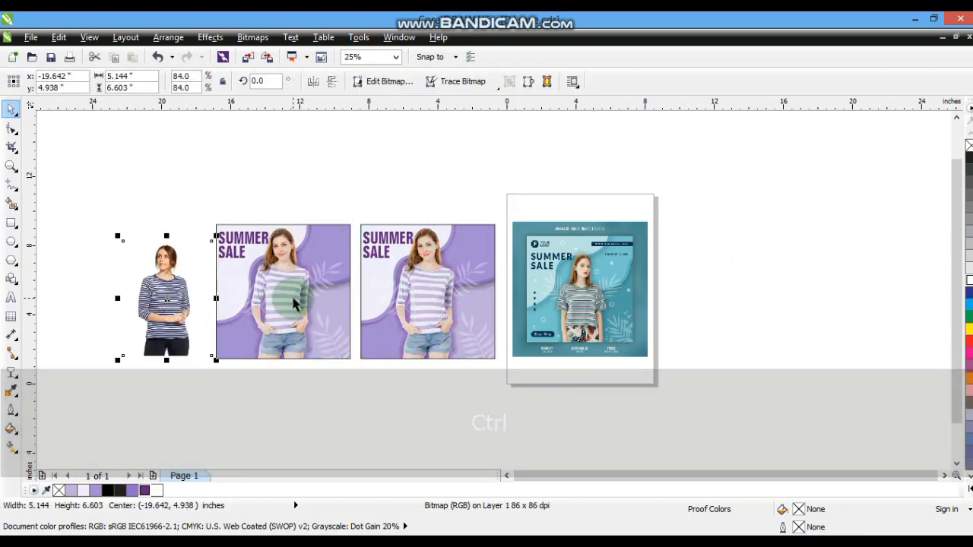
{"action": "left_click", "coordinate": [294, 304]}
{"action": "key", "text": "d"}
{"action": "left_click", "coordinate": [294, 312]}
{"action": "key", "text": "Delete"}
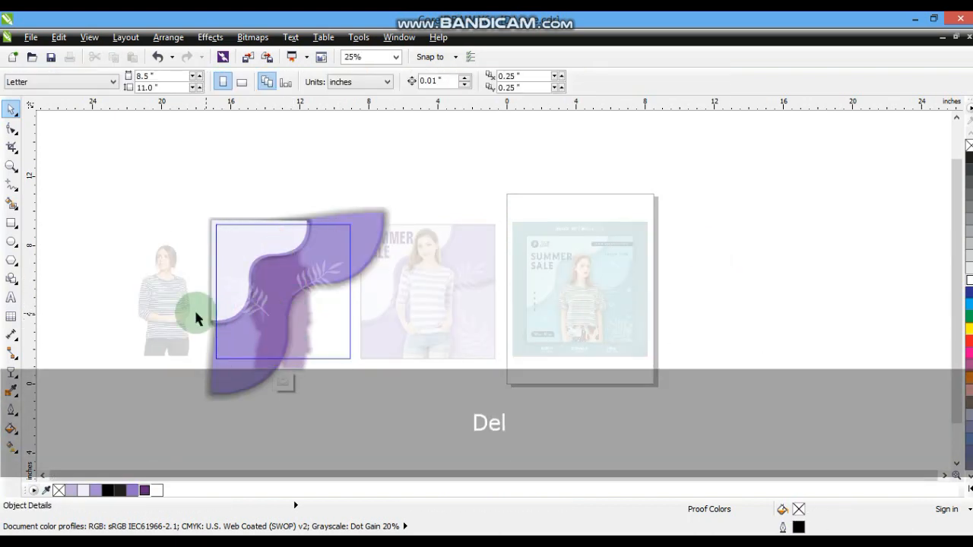
{"action": "key", "text": "f"}
Place the navy-striped-shirt photo in front of the duplicated design, mirror it horizontally, and scale it to about 114%.
{"action": "left_click_drag", "start_coordinate": [169, 311], "coordinate": [293, 303]}
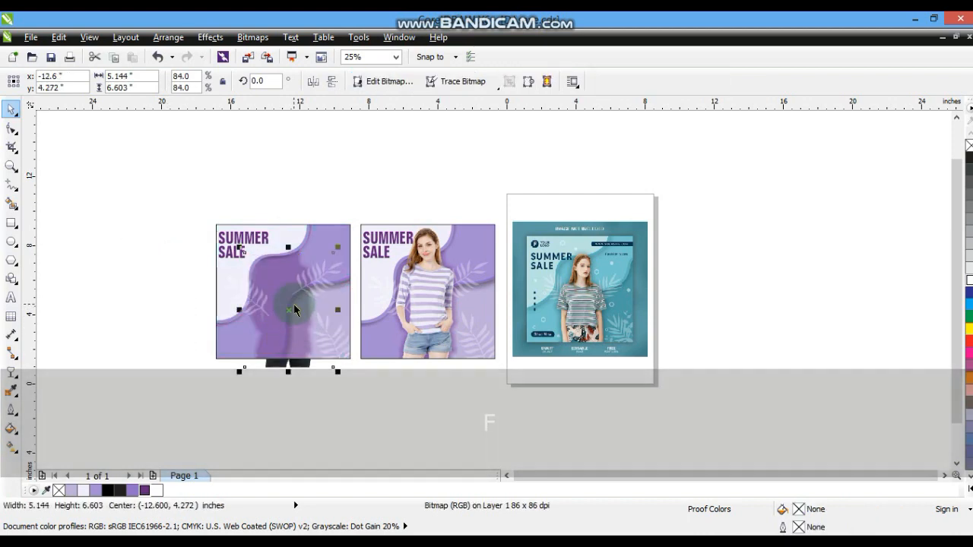
{"action": "key", "text": "shift+Page_Up"}
{"action": "left_click_drag", "start_coordinate": [336, 248], "coordinate": [357, 220]}
{"action": "left_click_drag", "start_coordinate": [293, 283], "coordinate": [291, 305]}
{"action": "left_click", "coordinate": [312, 81]}
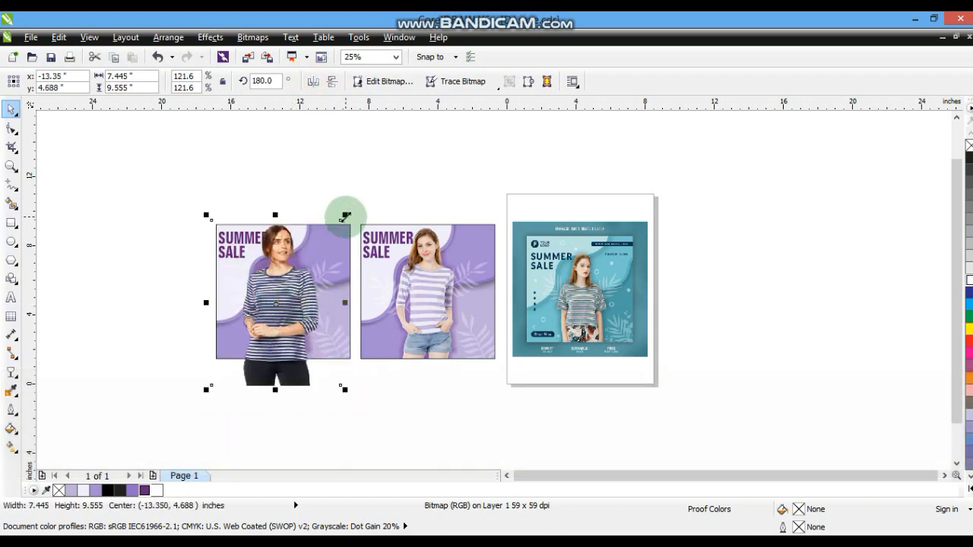
{"action": "left_click_drag", "start_coordinate": [345, 217], "coordinate": [341, 219]}
{"action": "left_click_drag", "start_coordinate": [299, 299], "coordinate": [299, 308]}
{"action": "left_click_drag", "start_coordinate": [348, 212], "coordinate": [339, 221]}
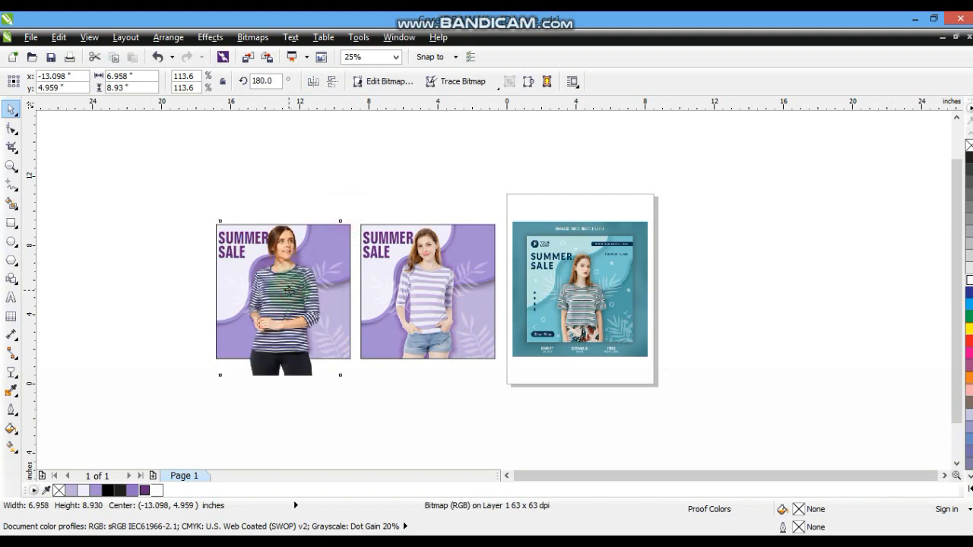
PowerClip the navy-striped-shirt photo inside the duplicated lavender square.
{"action": "key", "text": "w"}
{"action": "left_click", "coordinate": [346, 253]}
{"action": "key", "text": "Escape"}
{"action": "scroll", "coordinate": [239, 266], "scroll_direction": "up", "scroll_amount": 2}
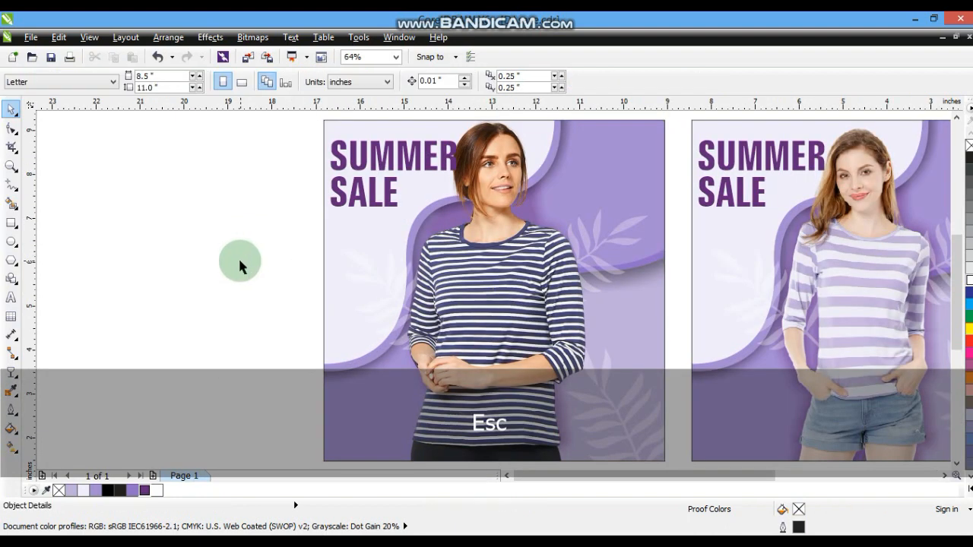